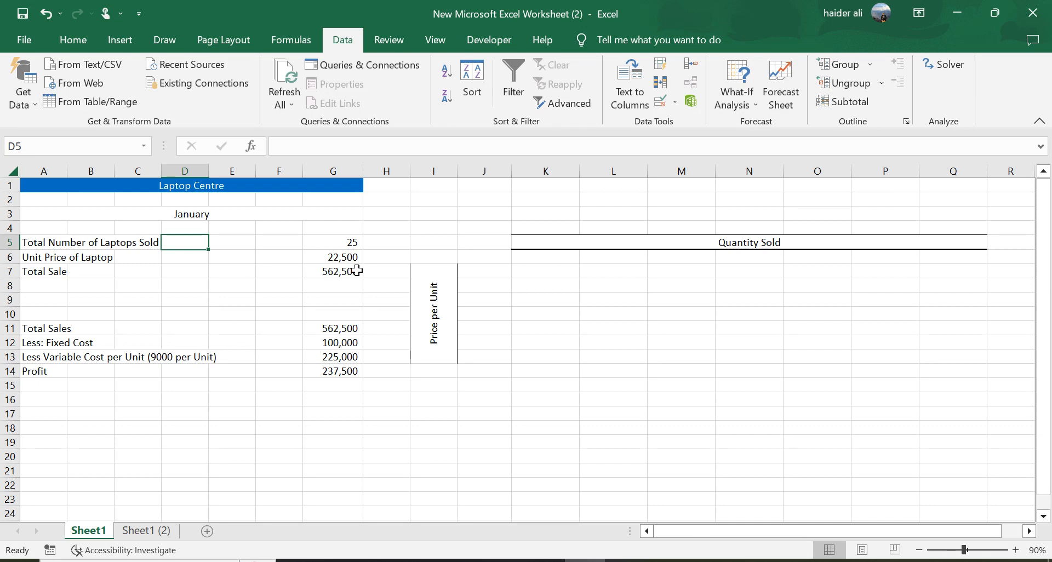
Inspect the Laptop Centre title, the month, and the January quantity, unit price and total sale cells G5 to G7.
left_click(189, 187)
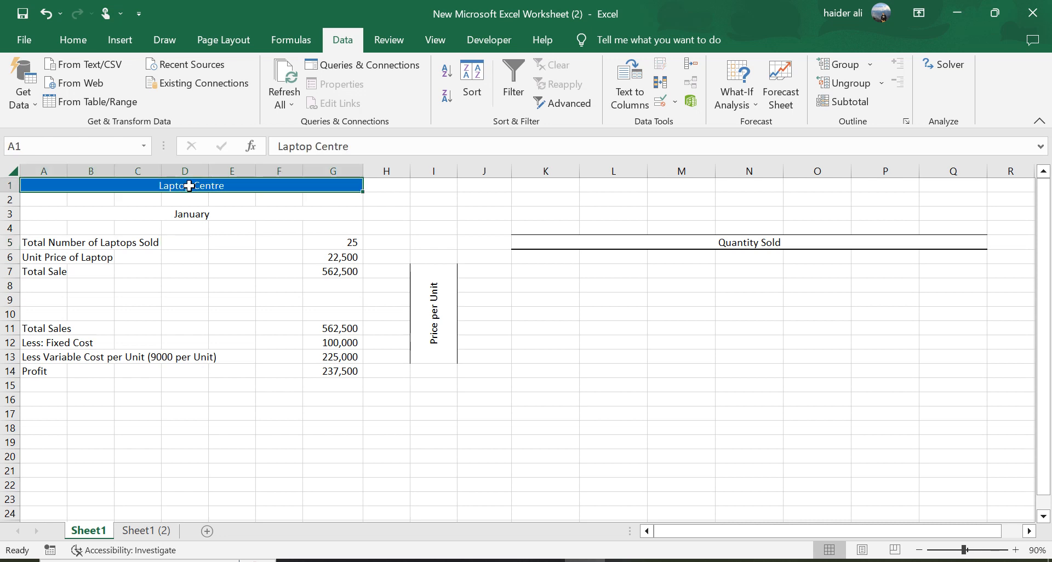
left_click(199, 213)
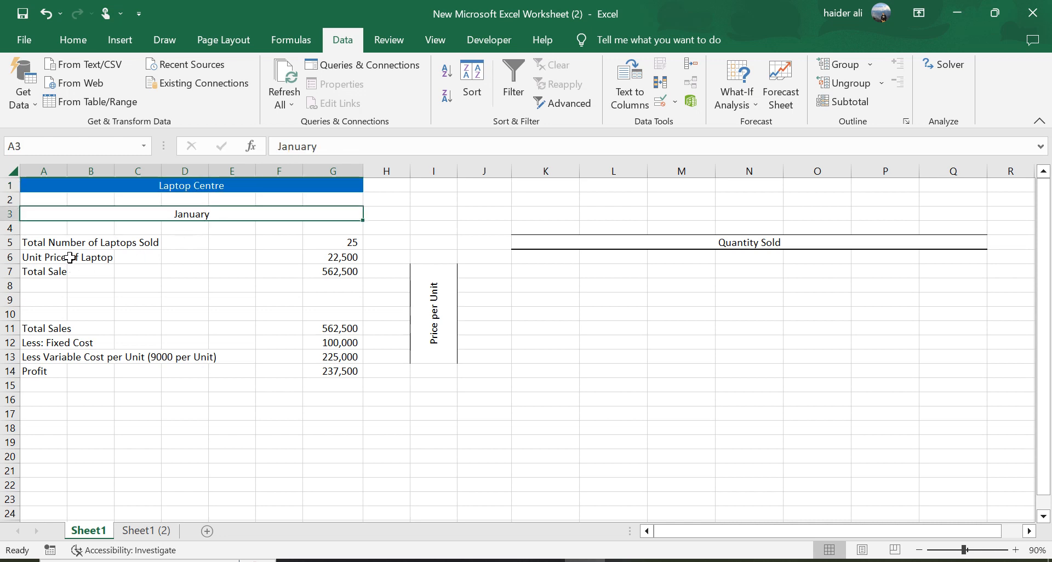
left_click(327, 240)
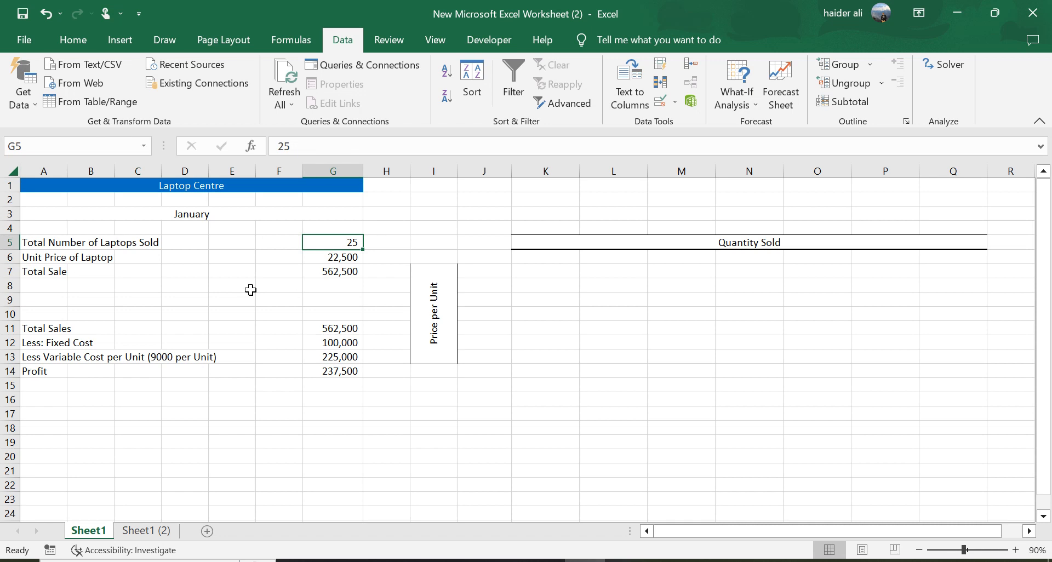
key("Down")
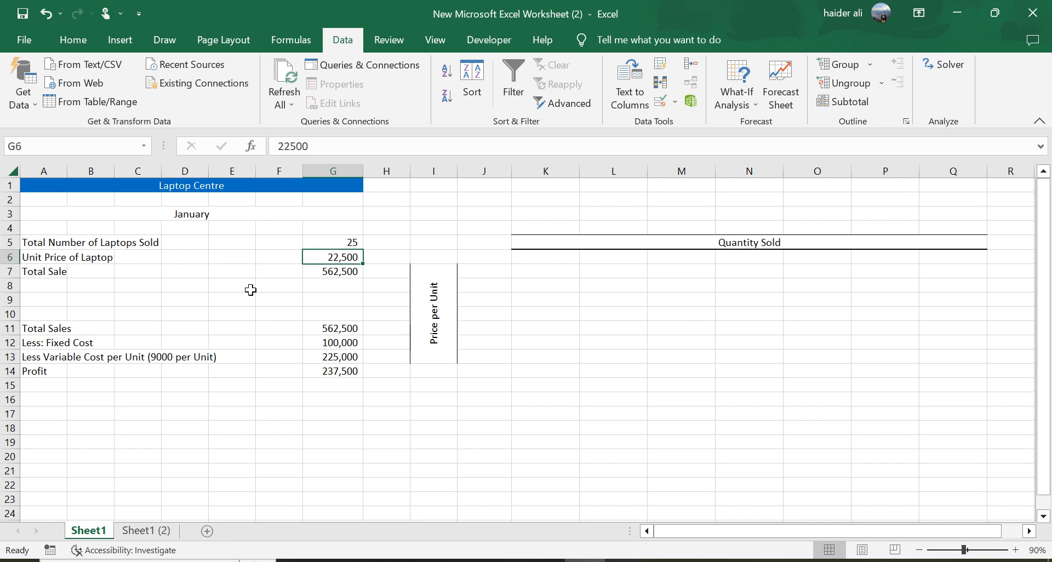
key("Down")
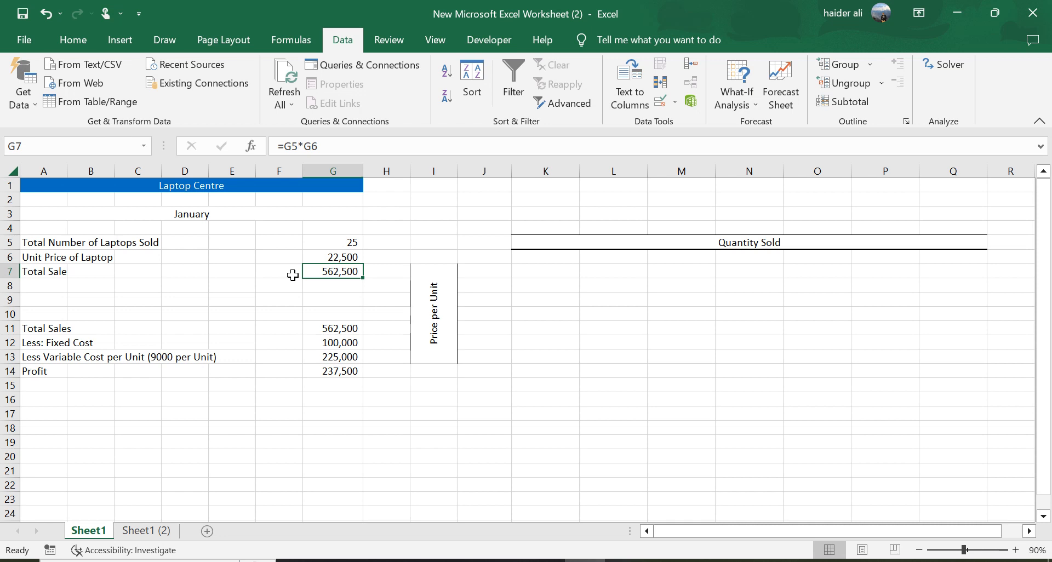
Try 30, 40 and 60 in turn as the total number of laptops sold in cell G5.
left_click(344, 244)
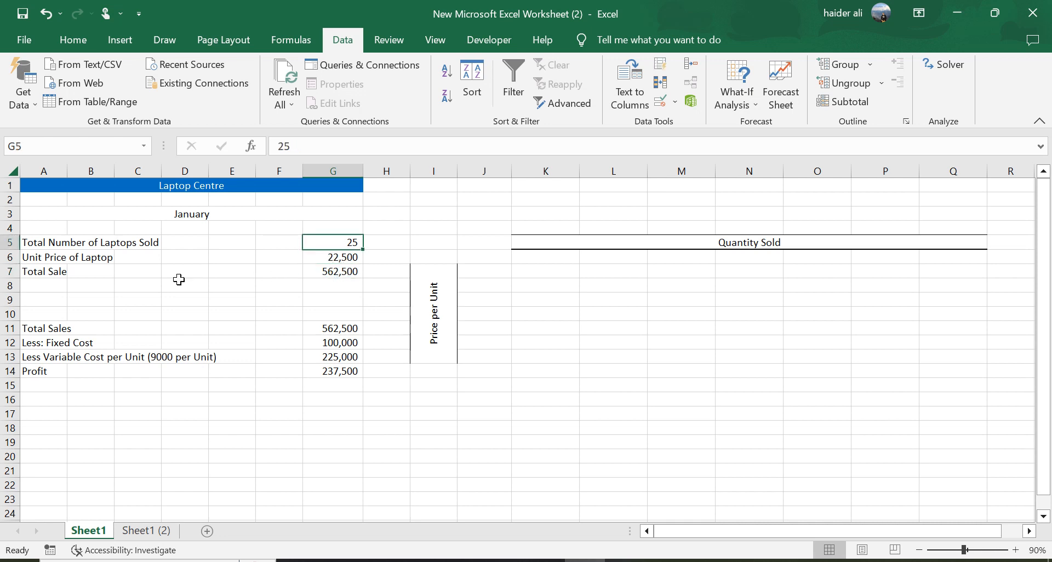
type("30")
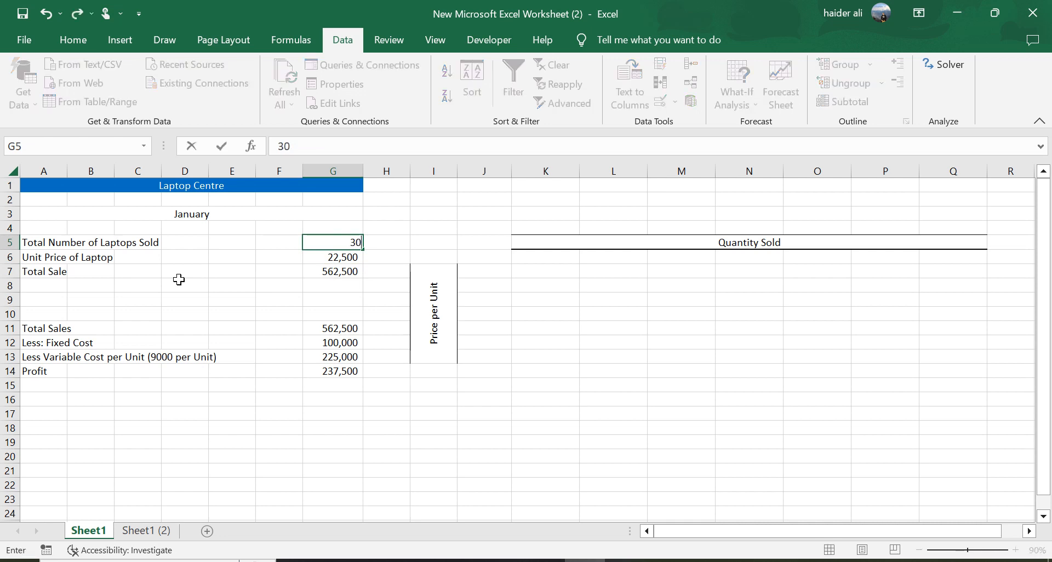
key("Return")
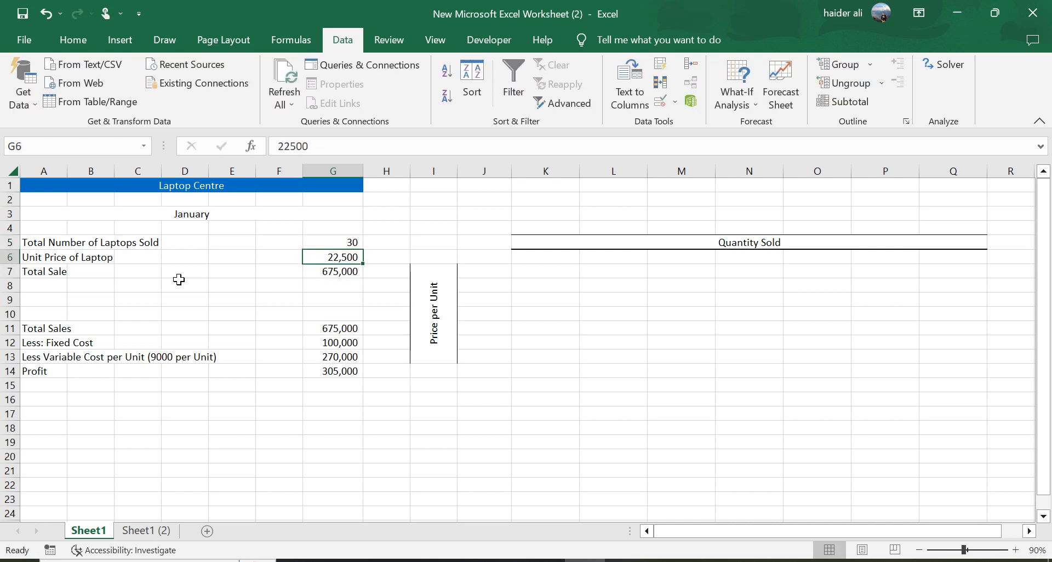
key("Up")
type("40")
key("Return")
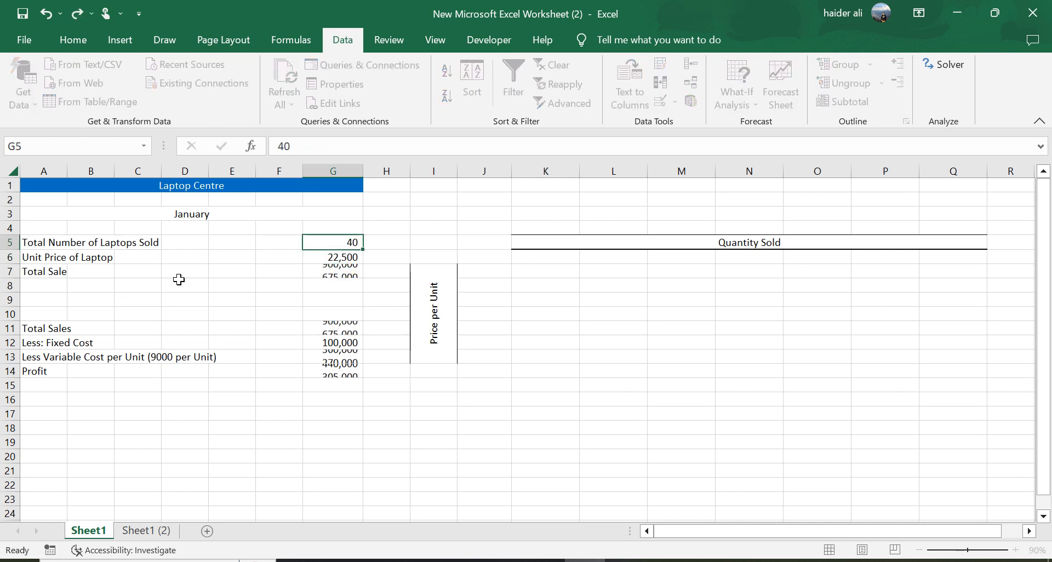
key("Up")
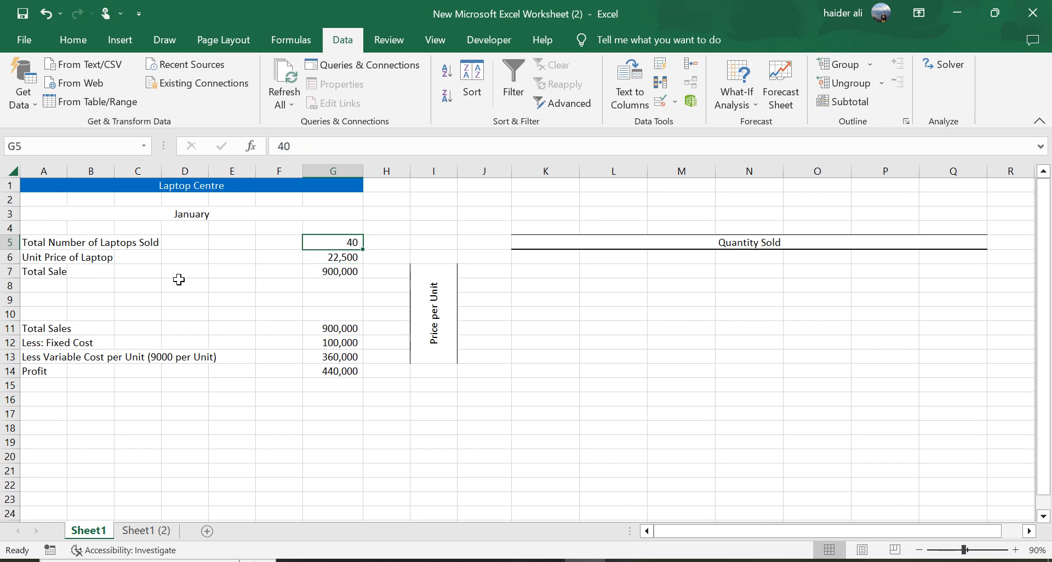
type("60")
key("Return")
key("Up")
Run Goal Seek to bring the total sale in G7 to 1000000 by changing the laptops sold in G5, and keep the solution.
left_click(737, 98)
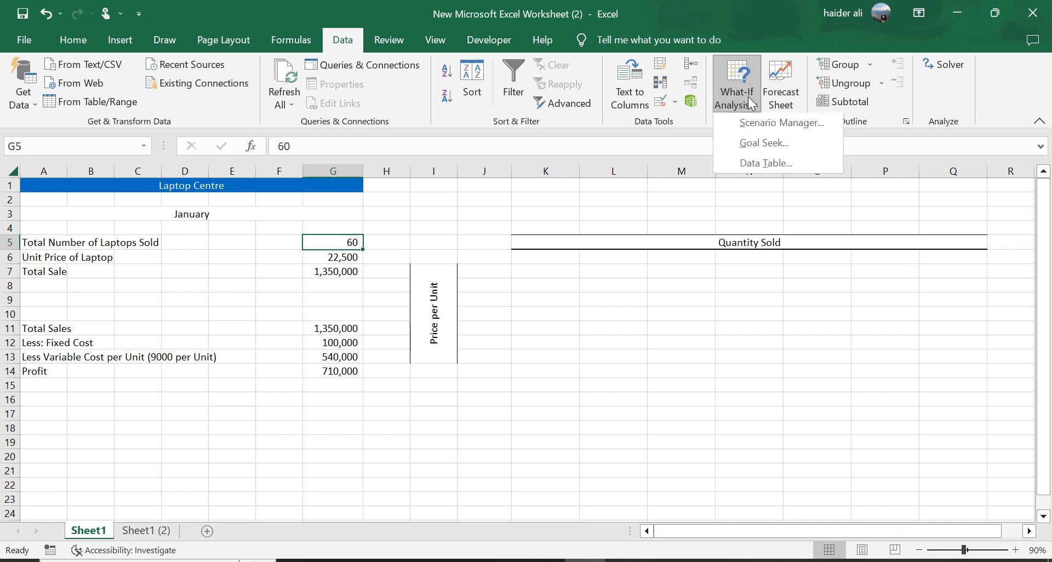
left_click(743, 141)
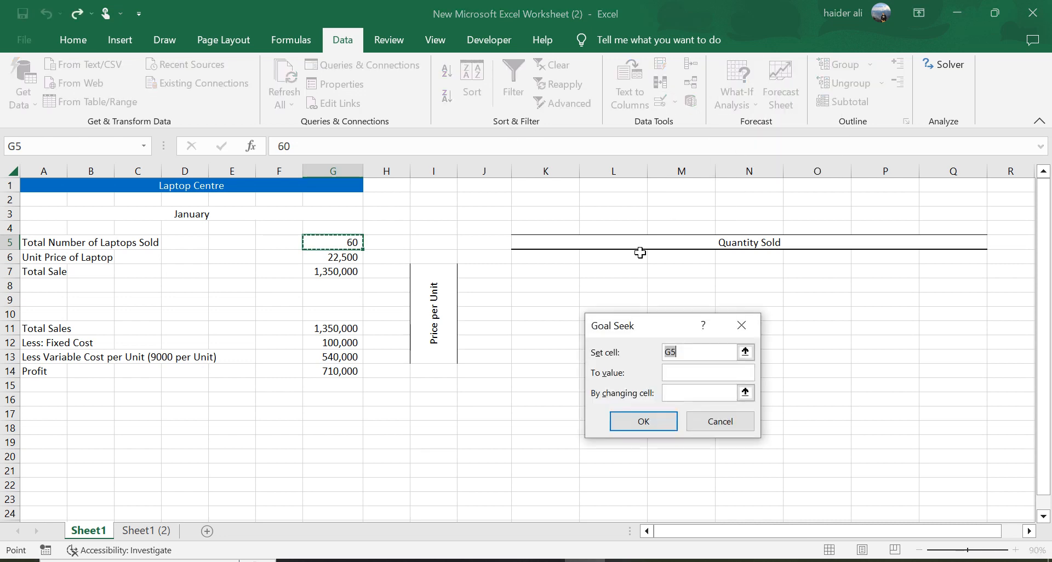
left_click_drag(650, 324, 634, 180)
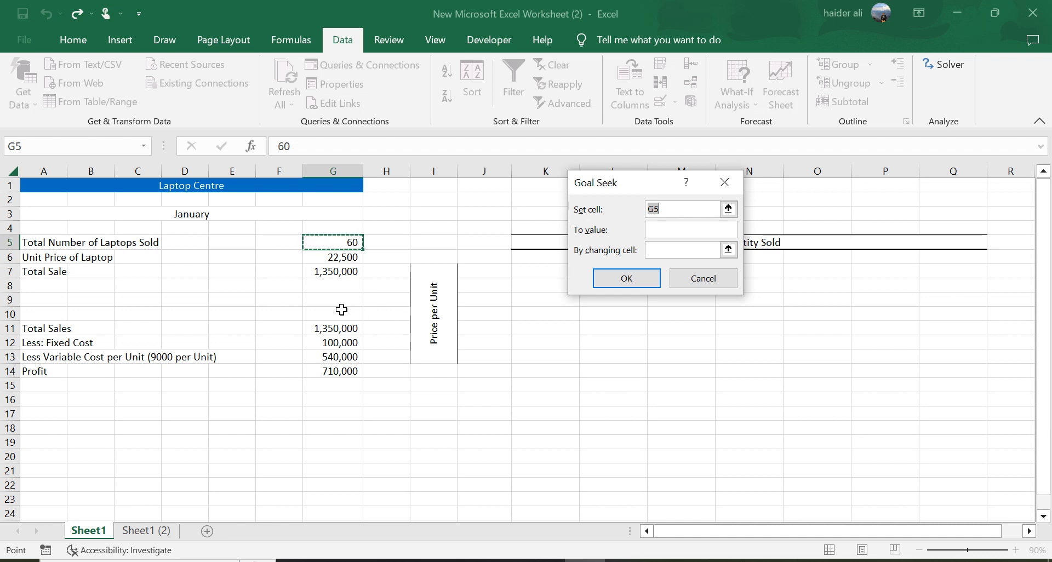
left_click(335, 272)
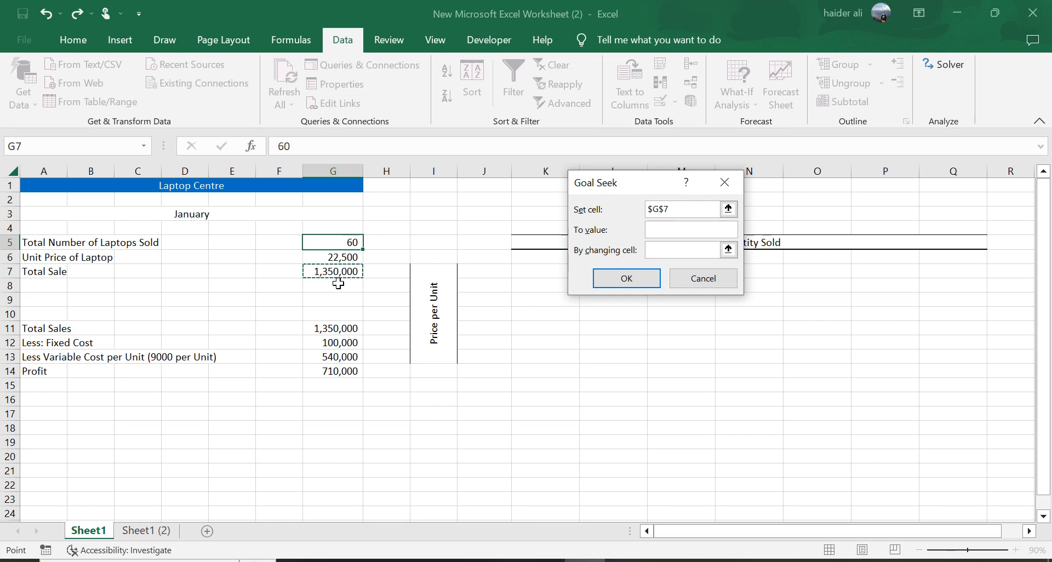
left_click(665, 230)
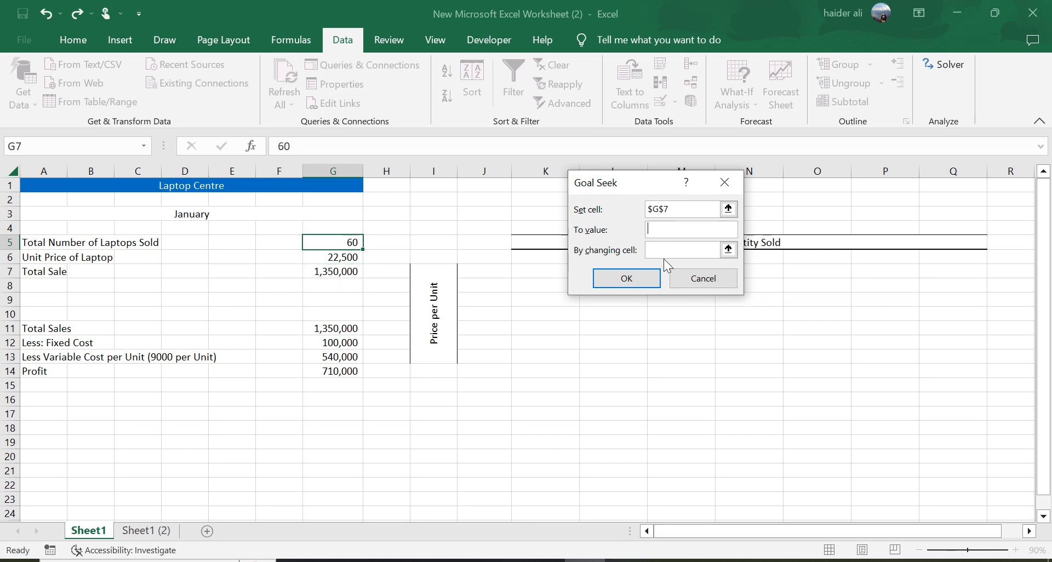
type("1000000")
left_click(698, 254)
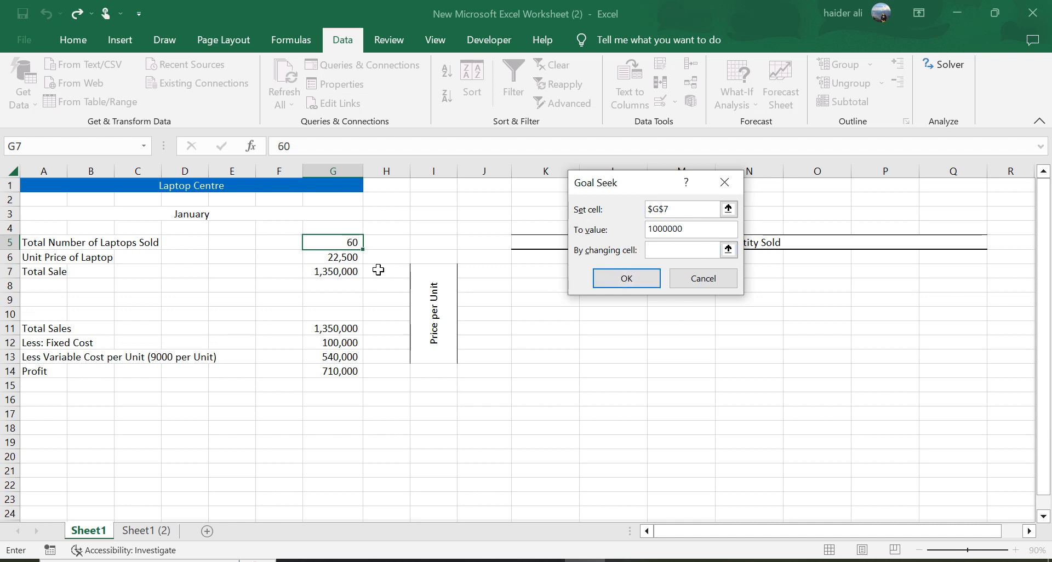
left_click(333, 243)
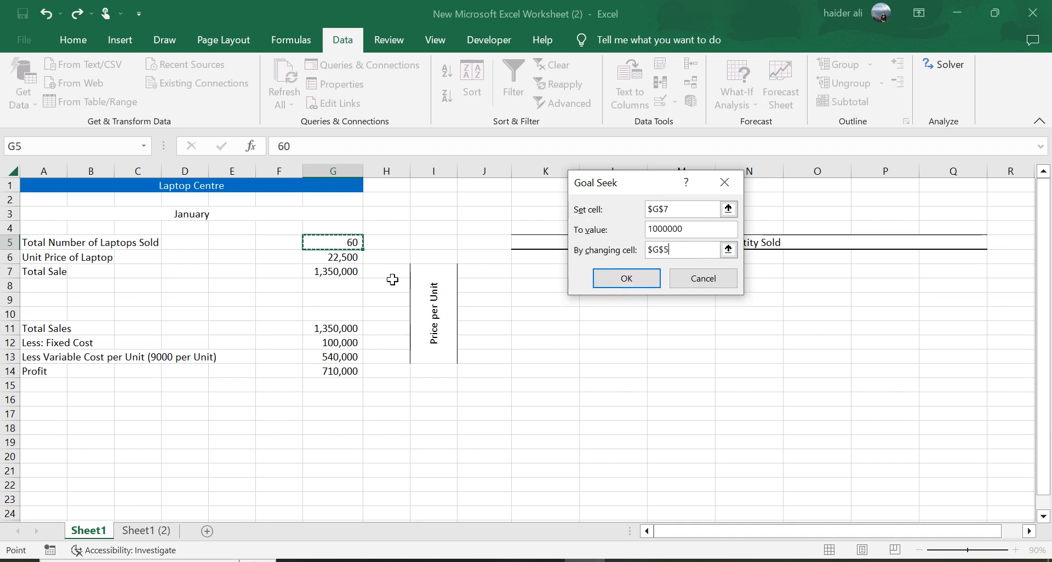
left_click(651, 279)
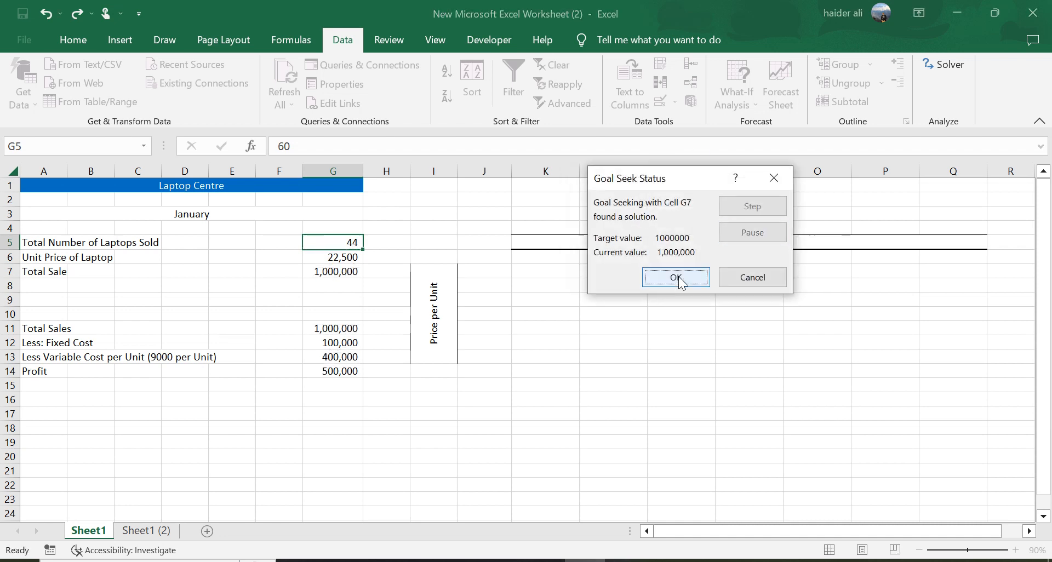
left_click(675, 278)
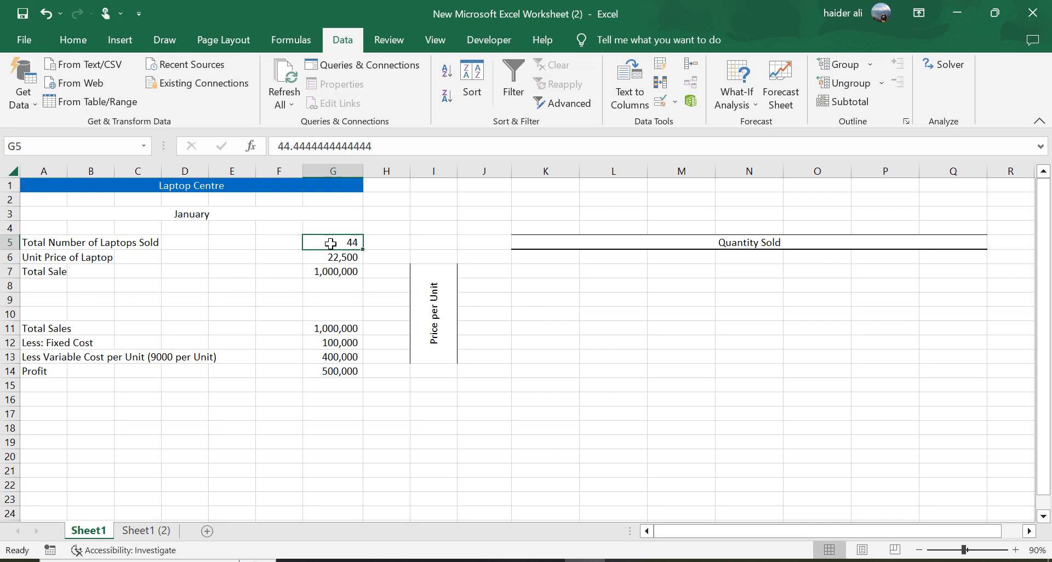
Round the number of laptops sold in G5 up to a whole number using ROUNDUP with 0 digits.
key("Down")
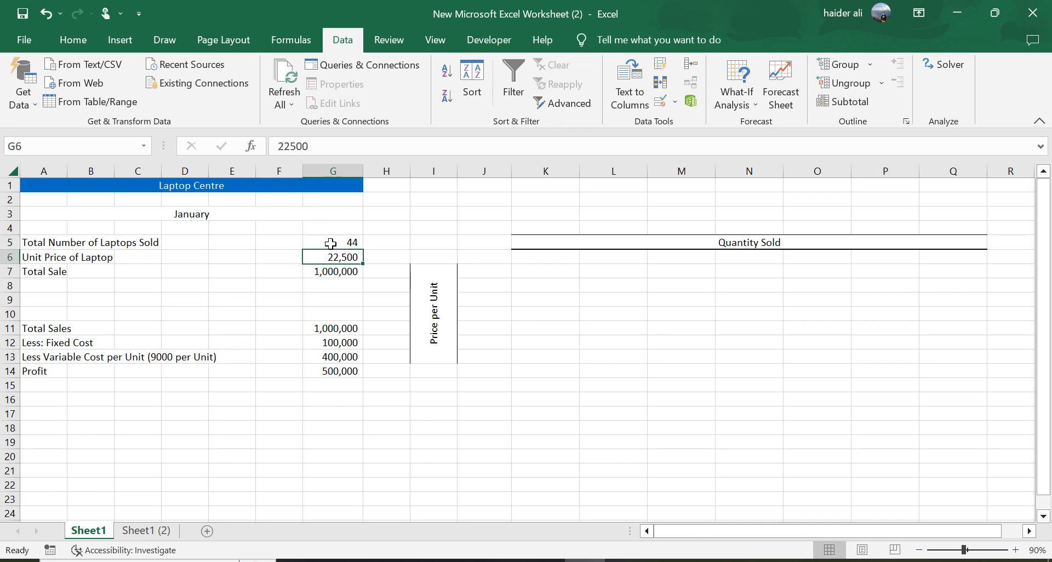
key("Down")
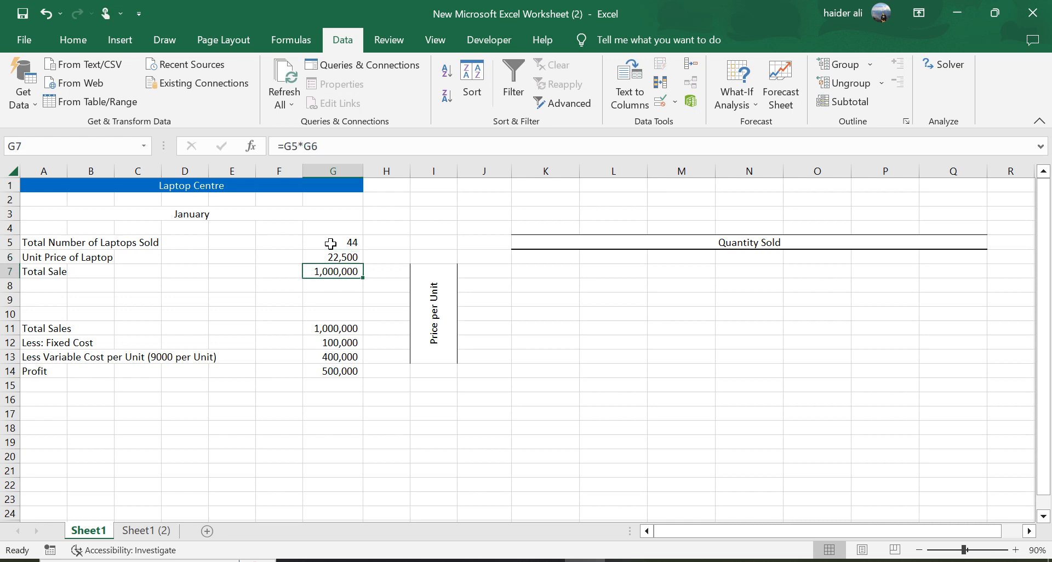
key("Up")
key("Up")
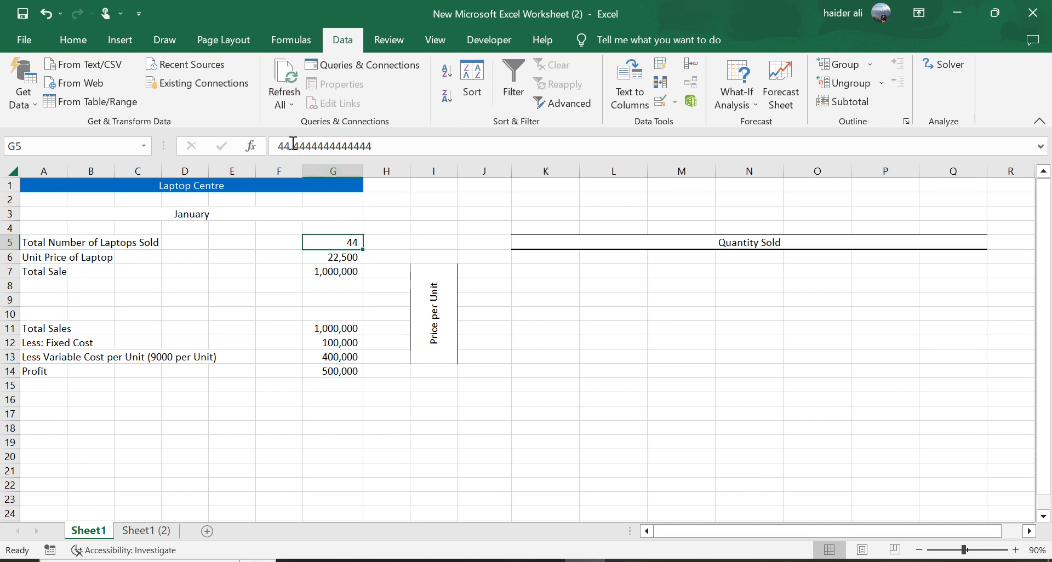
double_click(312, 241)
type("=round")
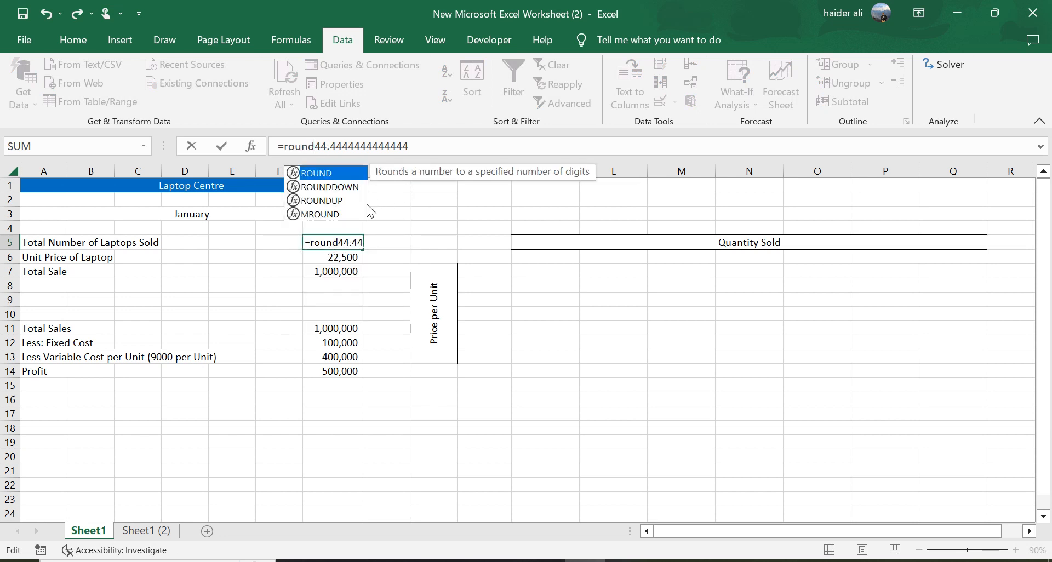
double_click(341, 200)
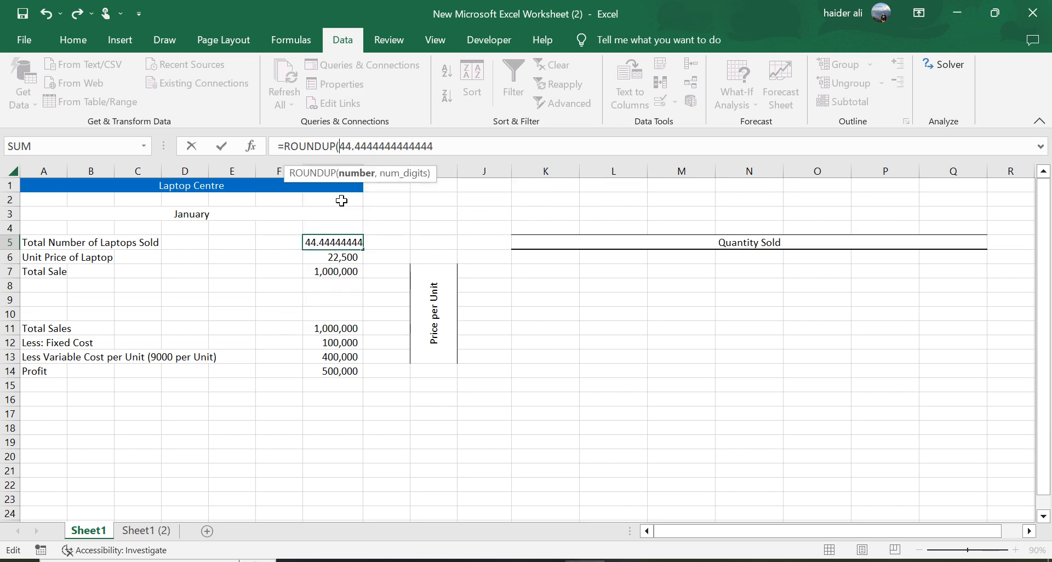
left_click(445, 149)
type(",0)")
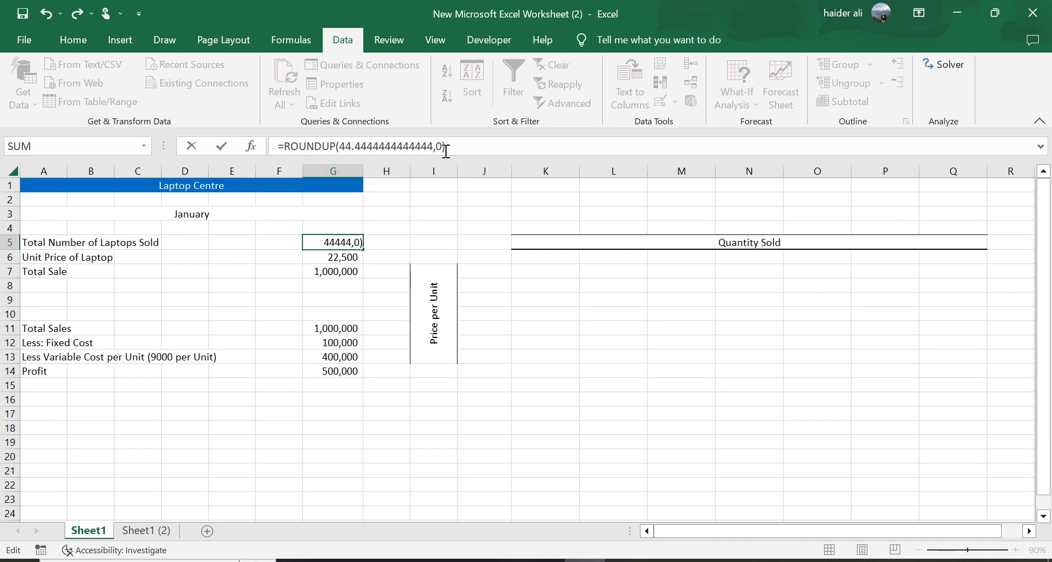
key("Return")
key("Up")
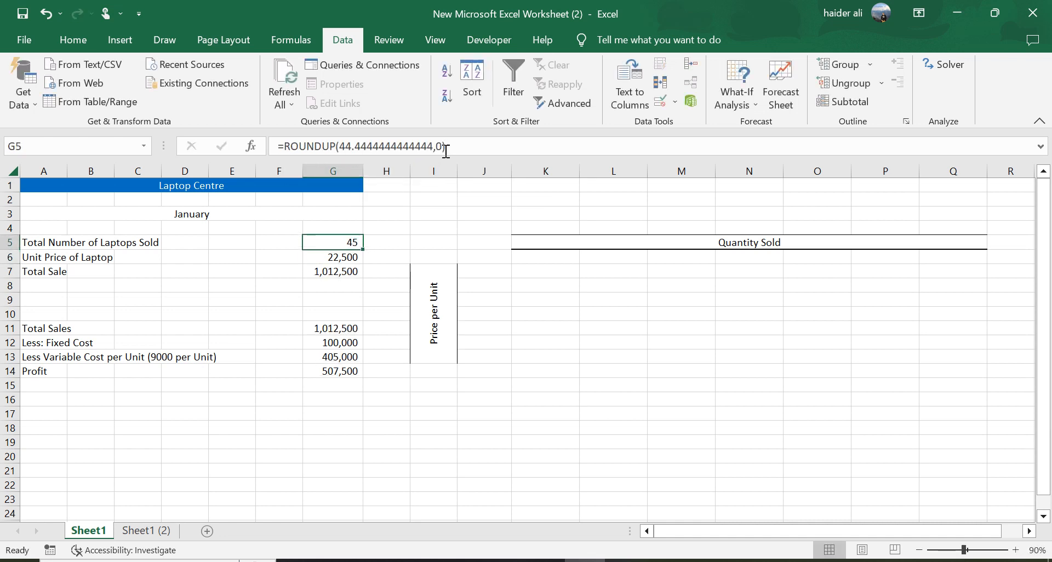
Replace the ROUNDUP formula in cell G5 with the plain value 45.
left_click(446, 151)
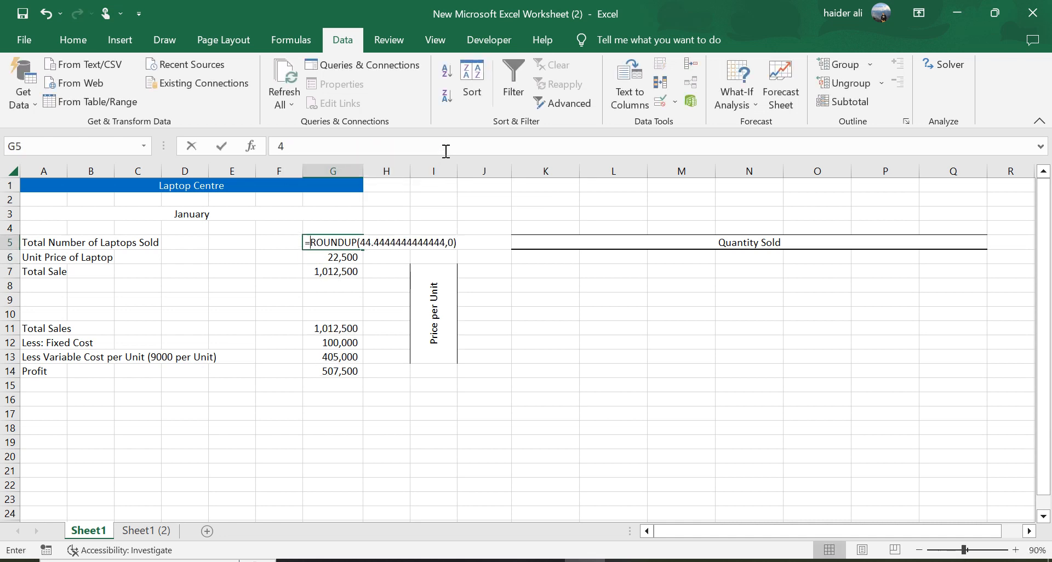
key("F9")
key("Return")
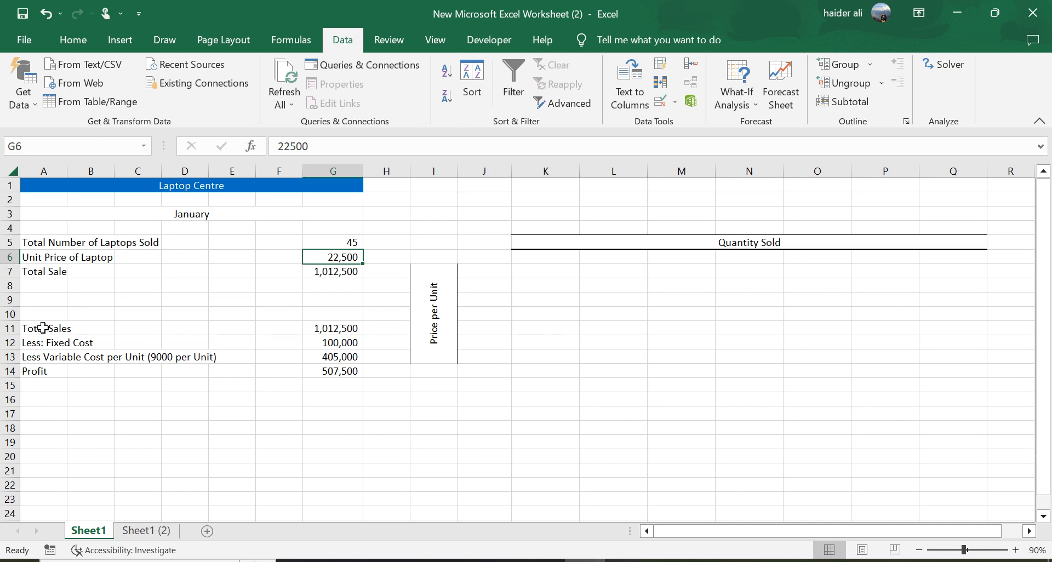
Examine how profit, total sales, fixed cost and variable cost are calculated in cells G11 to G14, without changing any formula.
left_click(337, 371)
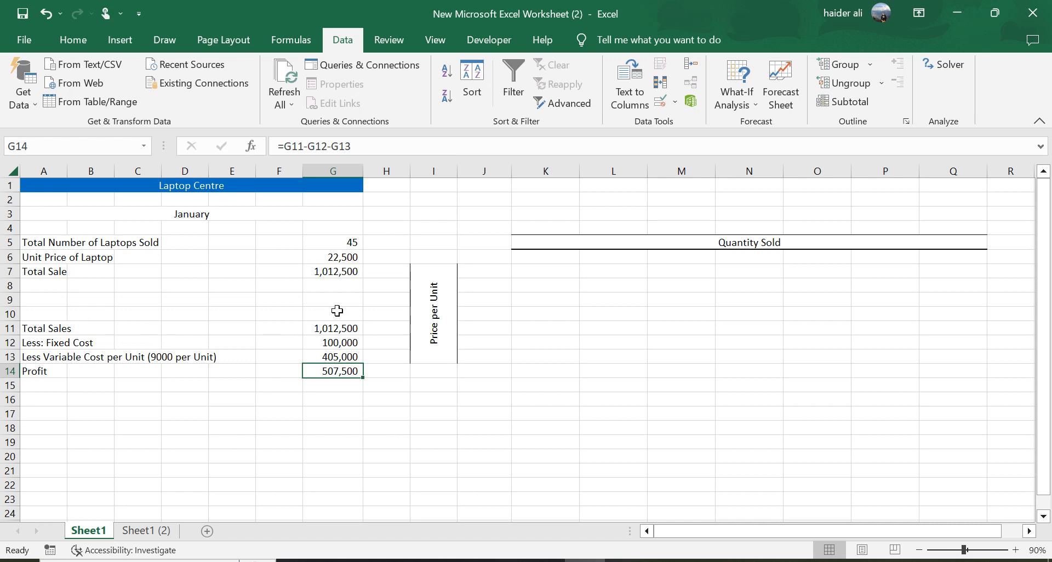
left_click(331, 330)
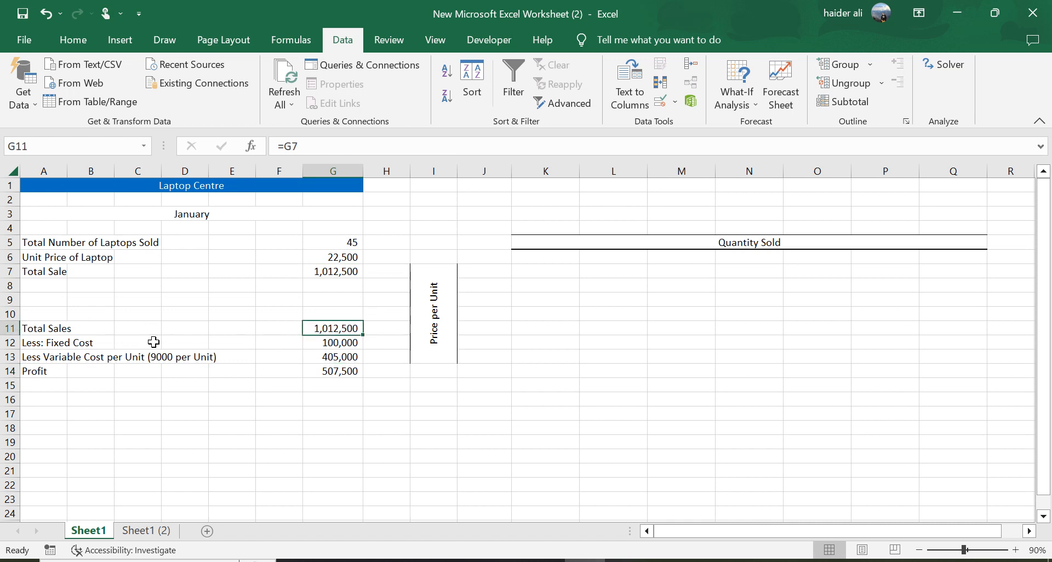
left_click(346, 339)
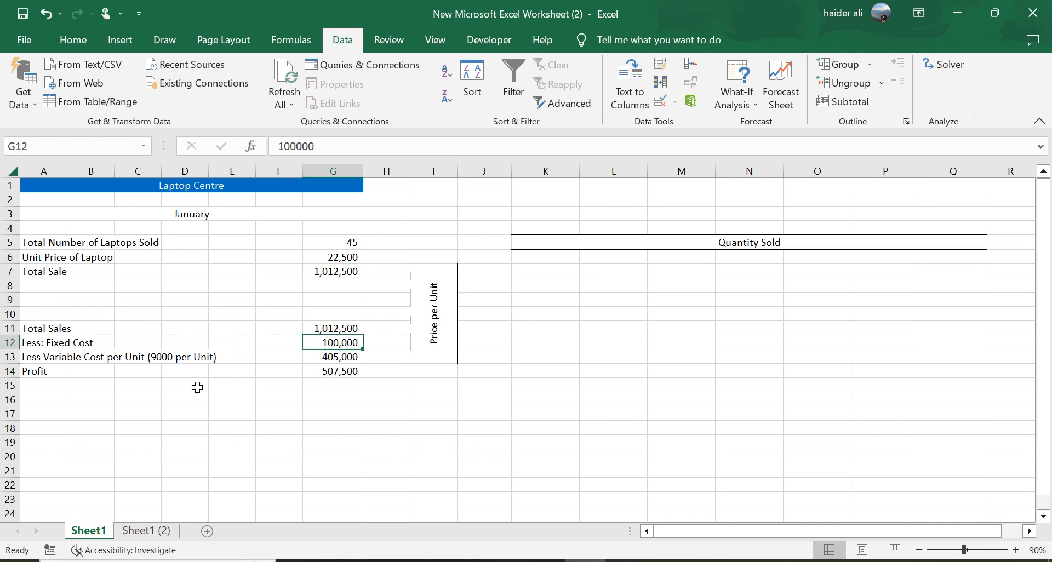
left_click(48, 360)
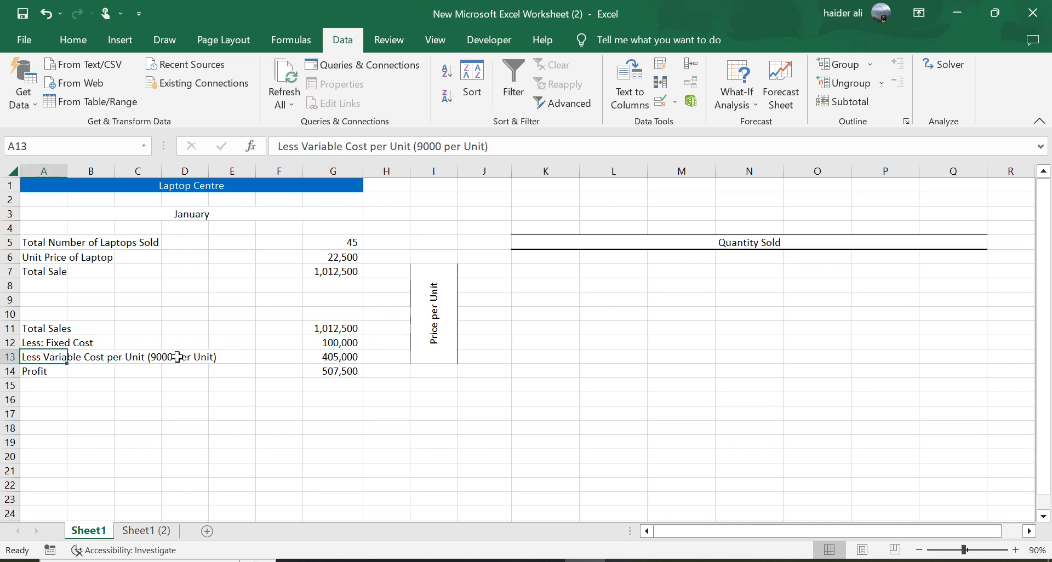
left_click(335, 357)
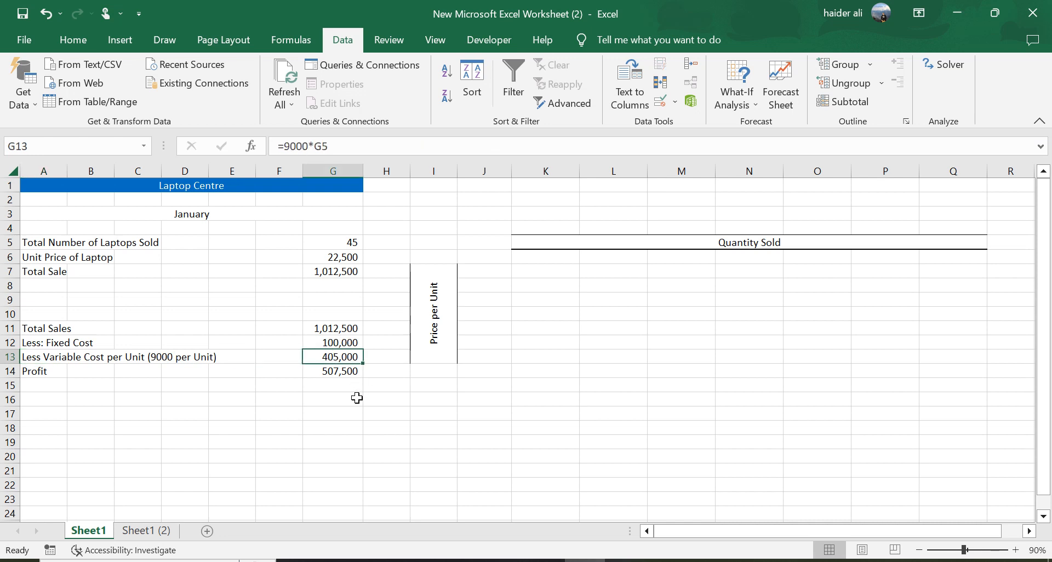
double_click(339, 358)
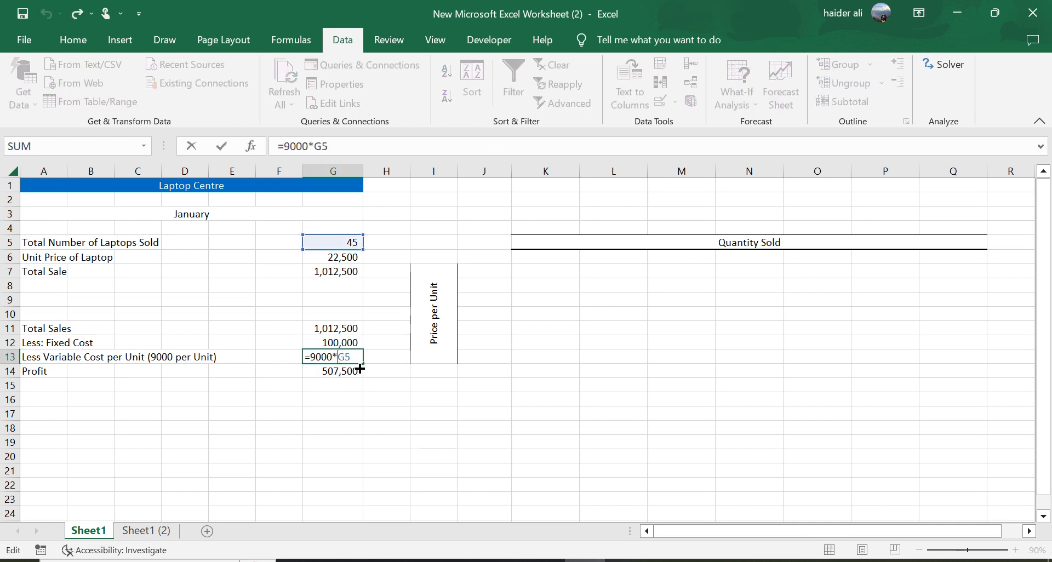
key("Escape")
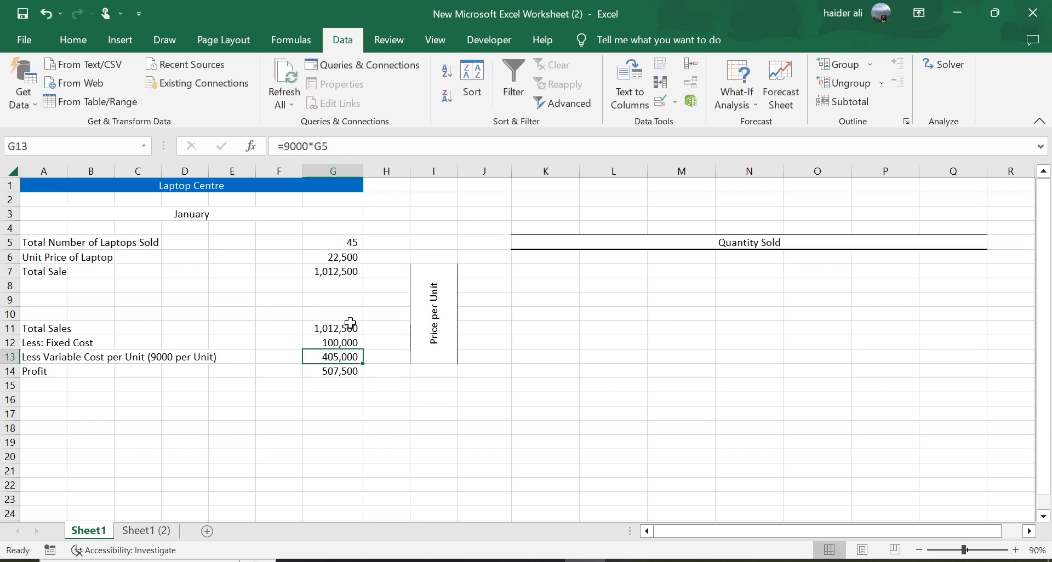
Inspect the profit formula in cell G14 and the cells it refers to, without changing it.
left_click(327, 372)
double_click(327, 372)
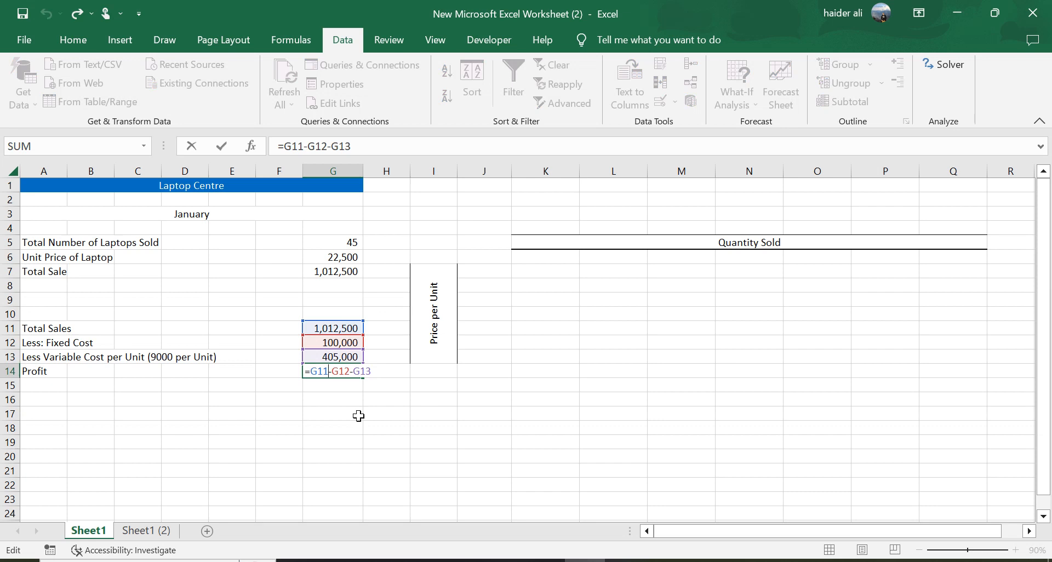
key("Return")
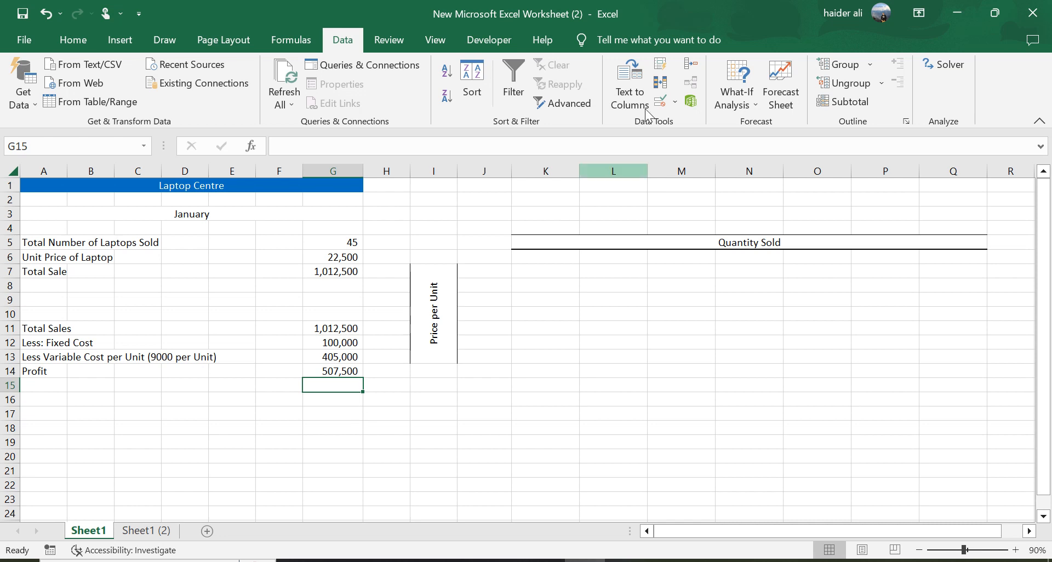
Run Goal Seek to bring the profit in G14 to 1000000 by changing the laptops sold in G5, and keep the solution.
left_click(734, 90)
left_click(782, 144)
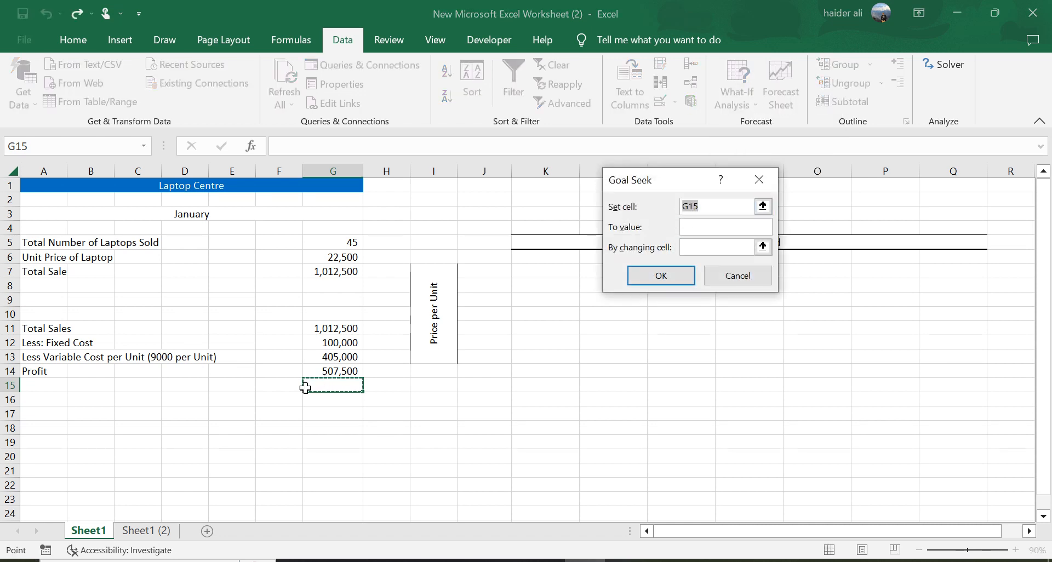
left_click(340, 371)
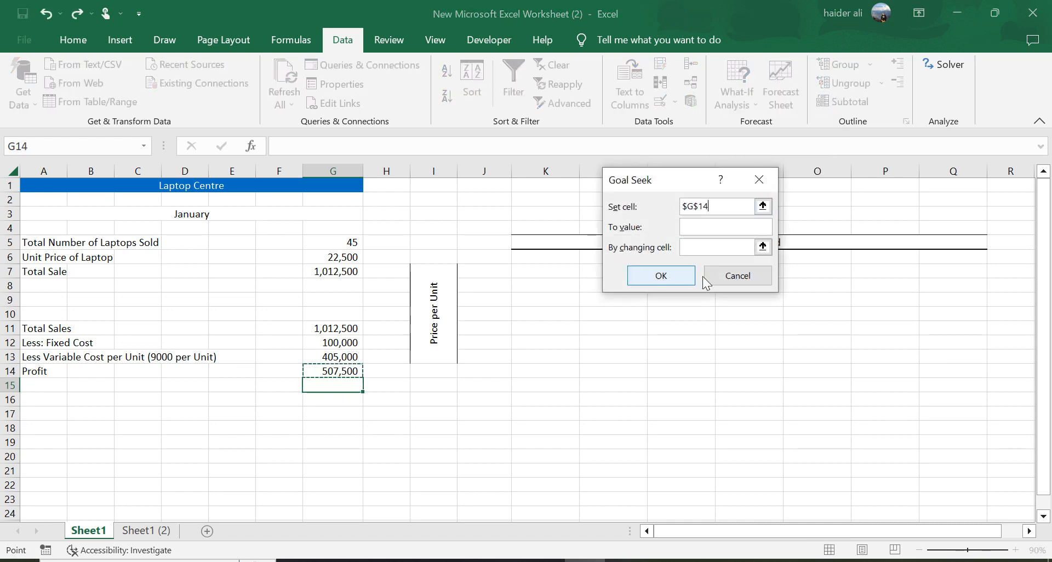
left_click(698, 228)
type("1000000")
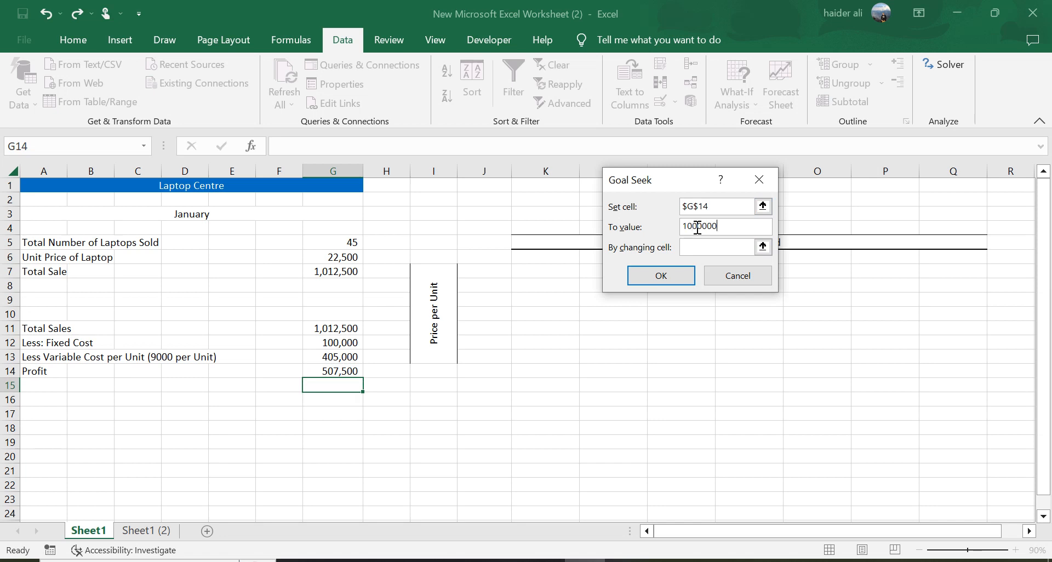
left_click(726, 247)
left_click(335, 242)
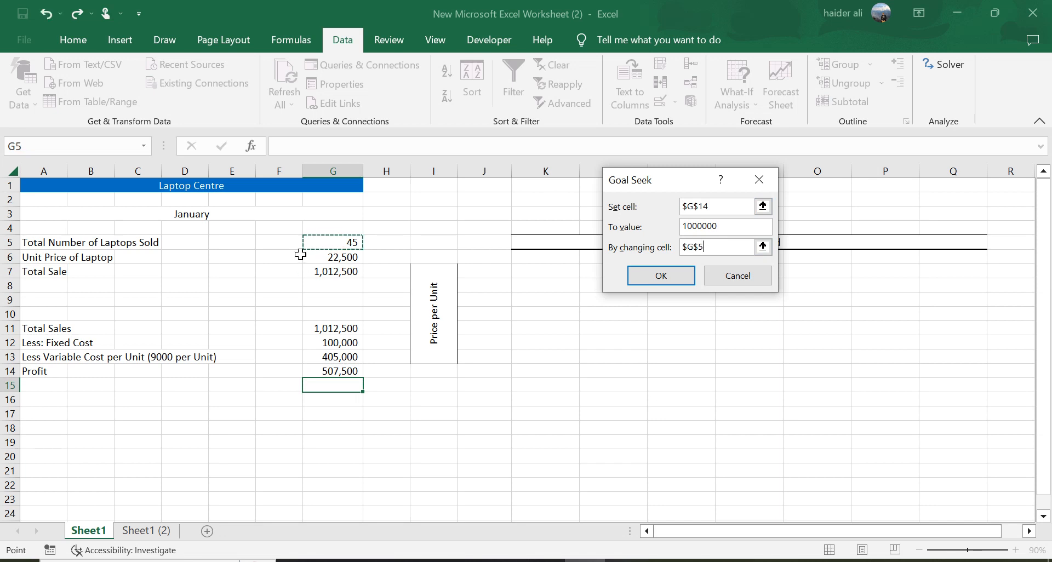
left_click(661, 275)
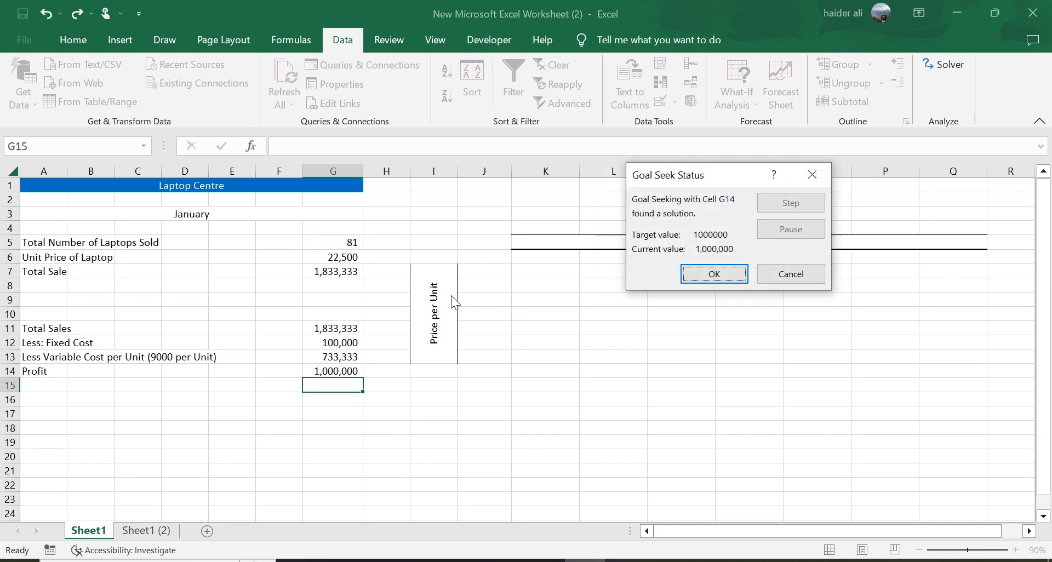
left_click(710, 277)
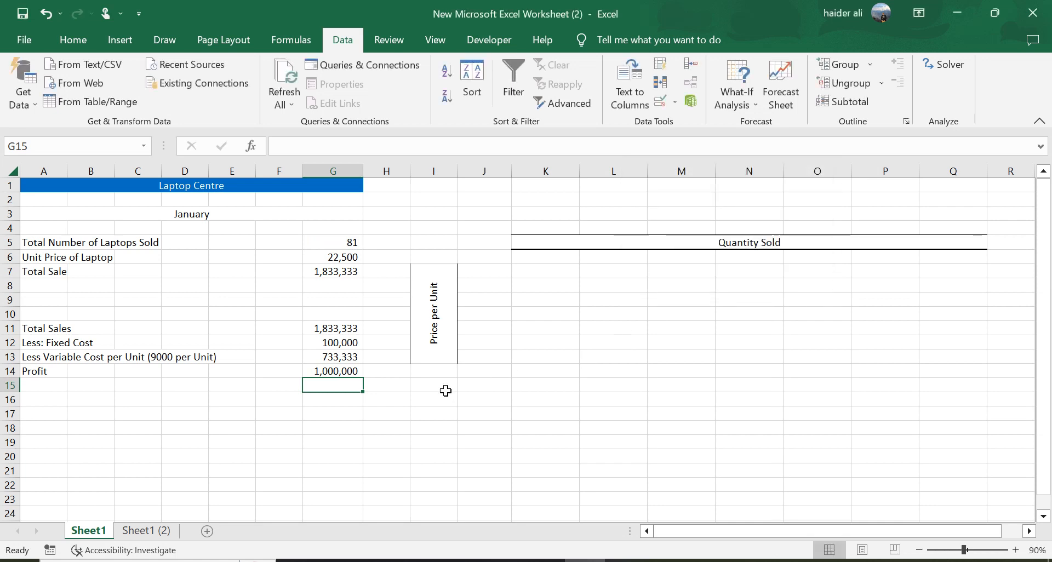
Review the Goal Seek solution by examining the profit in G14, the laptops sold in G5 and the unit price in G6.
left_click(337, 372)
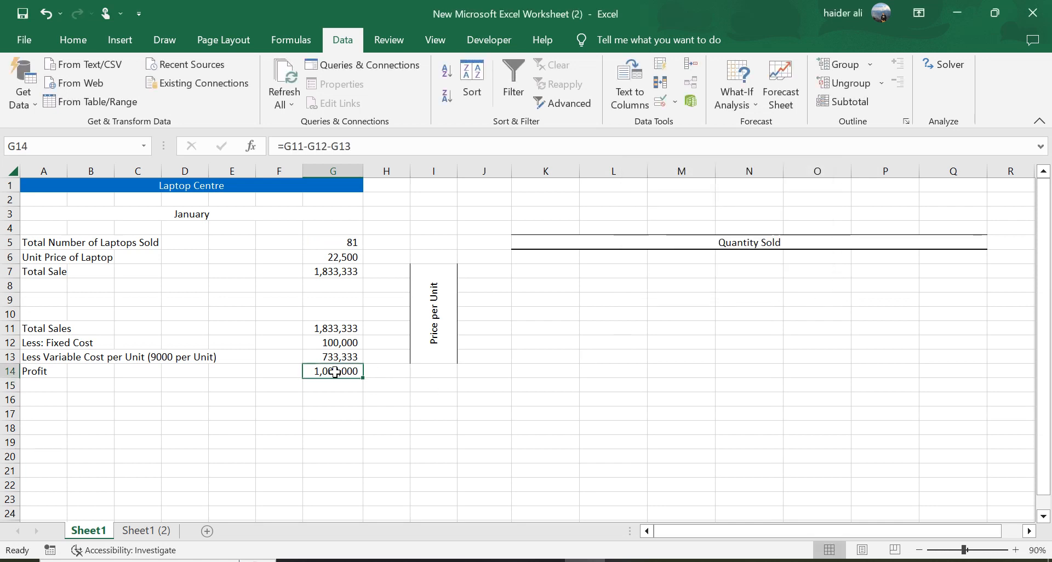
left_click(340, 244)
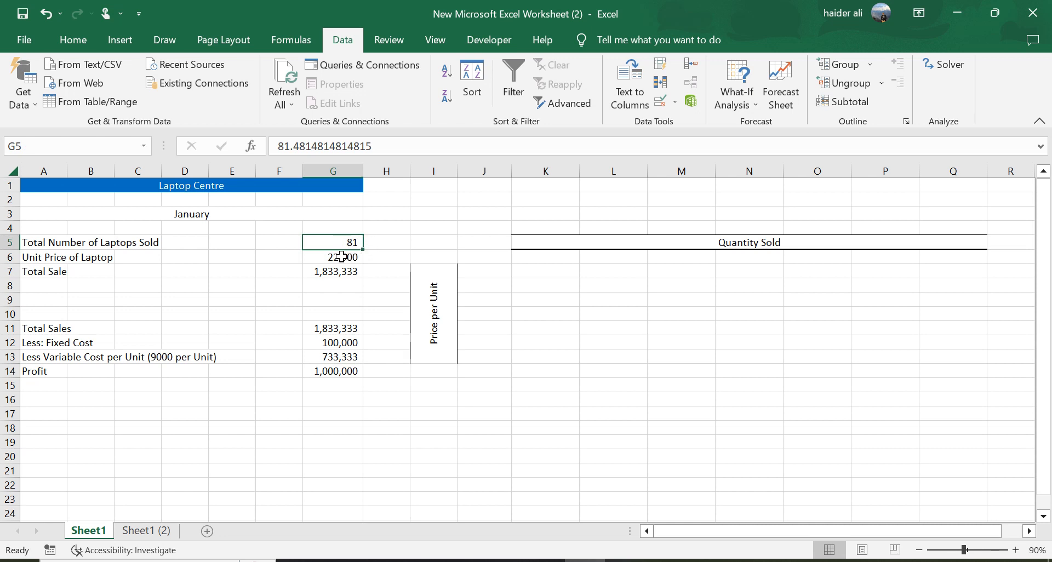
left_click(342, 257)
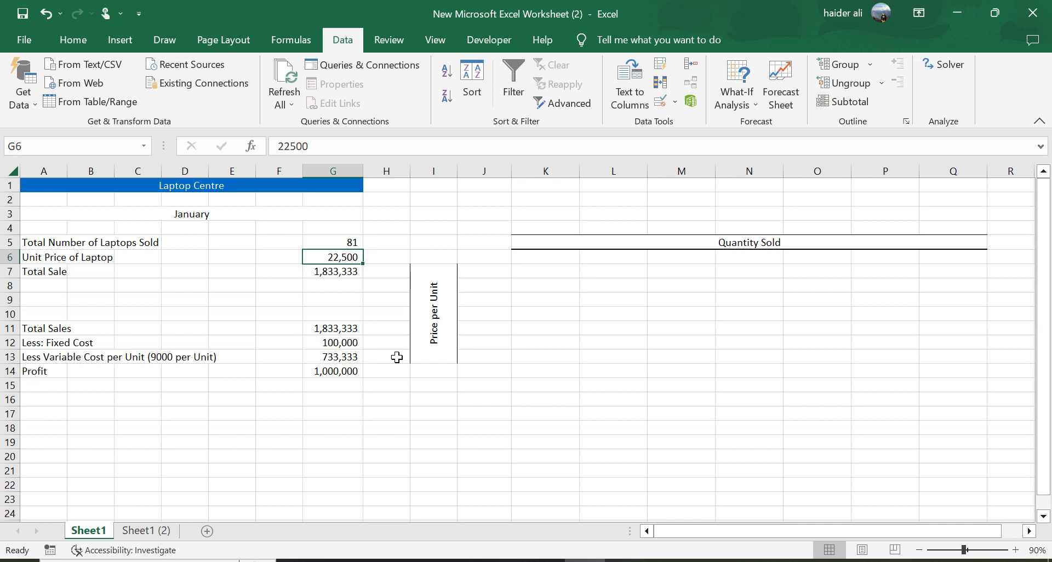
left_click(349, 371)
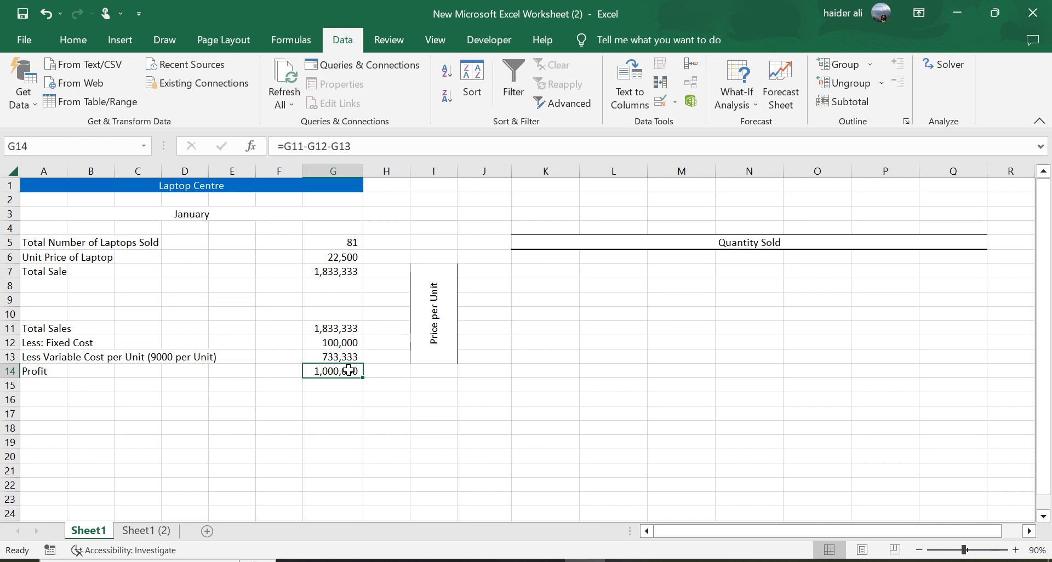
left_click(412, 332)
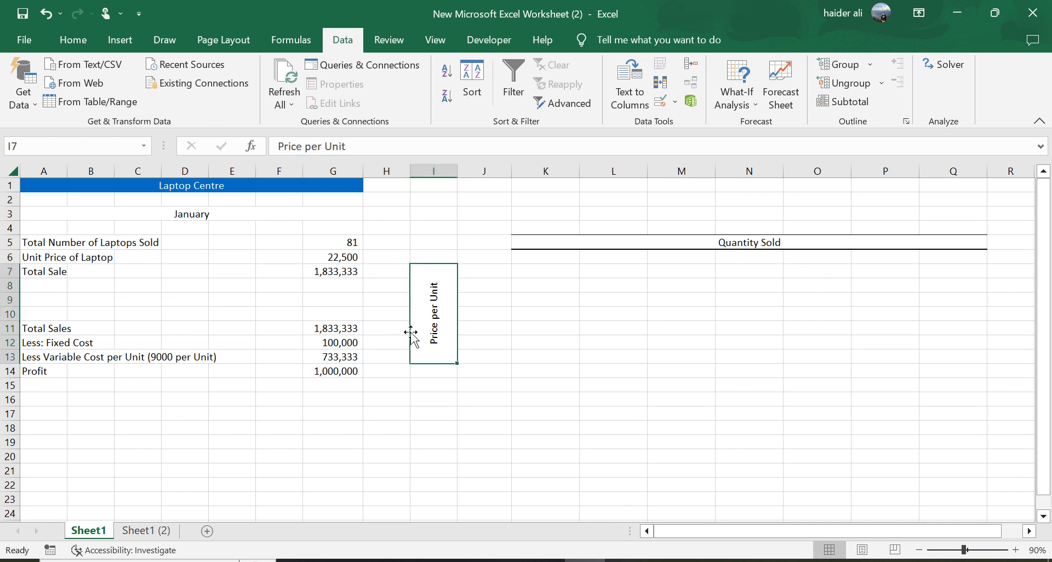
left_click(365, 403)
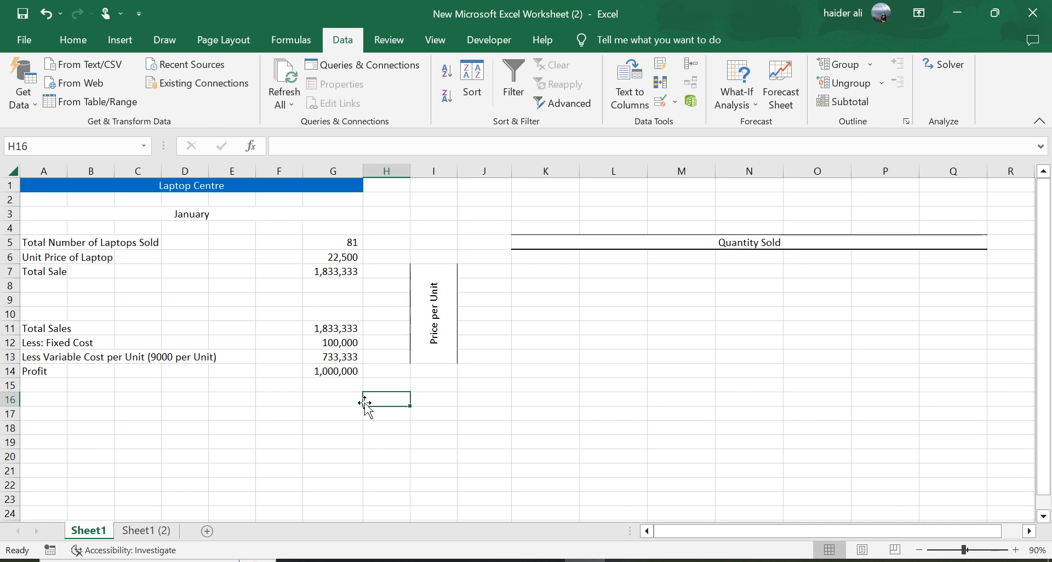
left_click(344, 372)
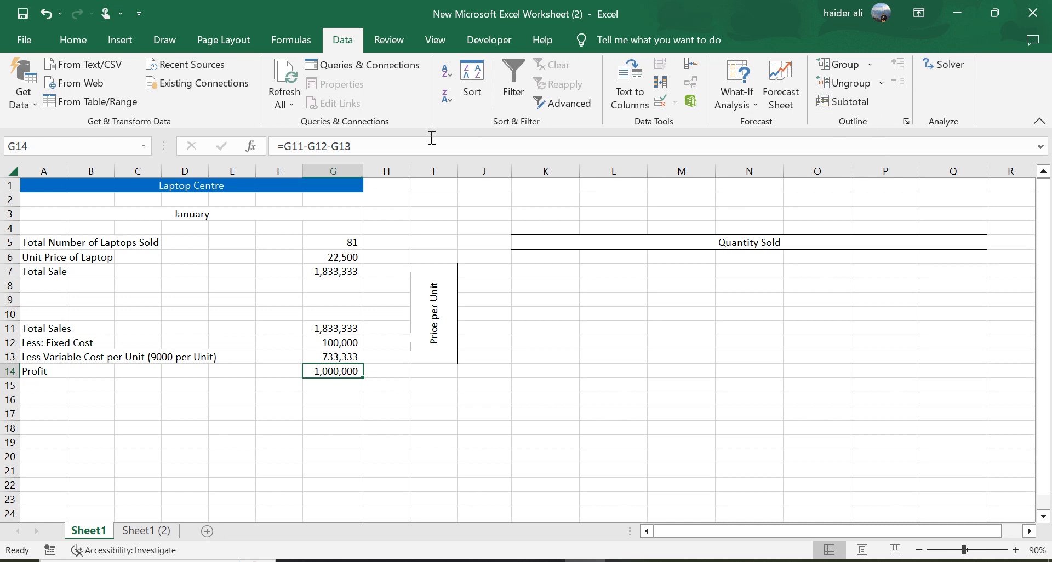
Check in the Excel Add-ins list that the Solver Add-in is enabled, and accept the list.
left_click(18, 37)
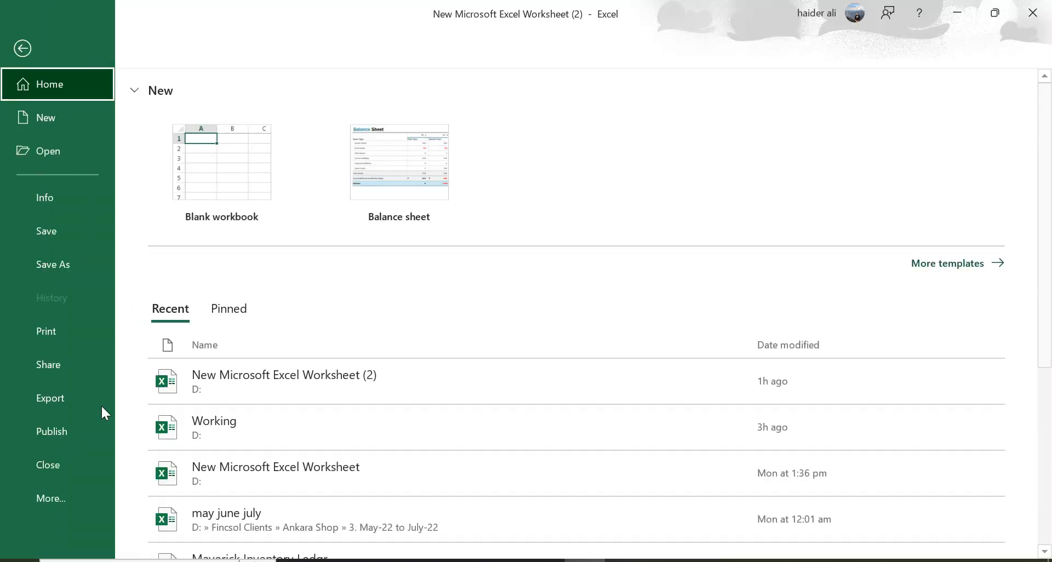
left_click(47, 501)
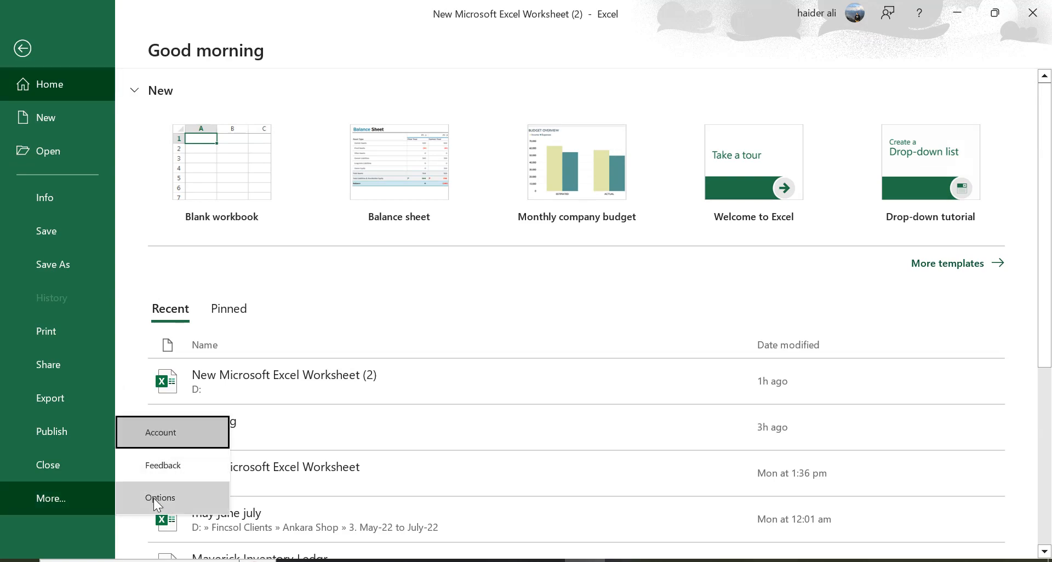
left_click(157, 497)
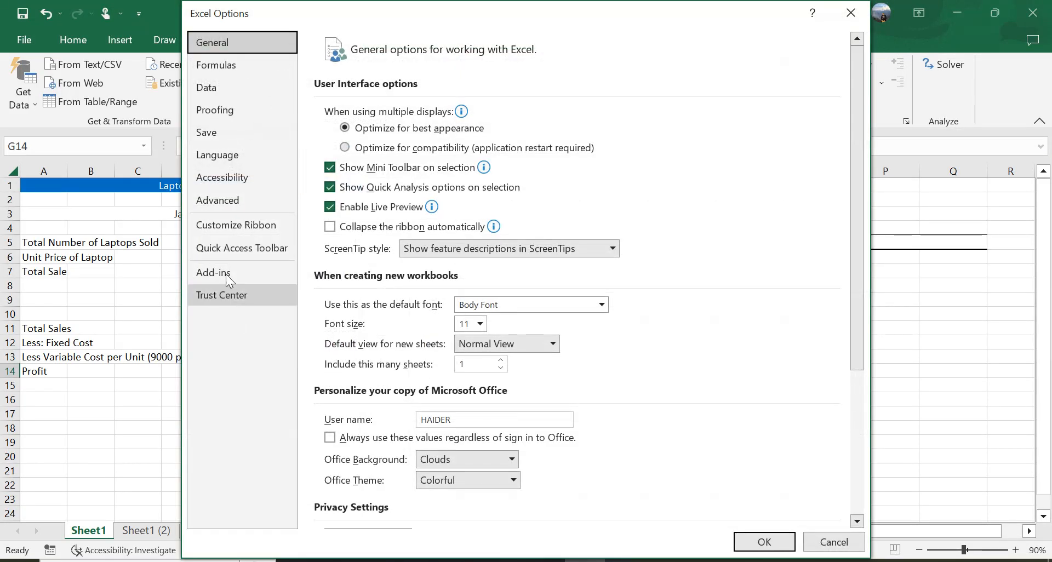
left_click(225, 273)
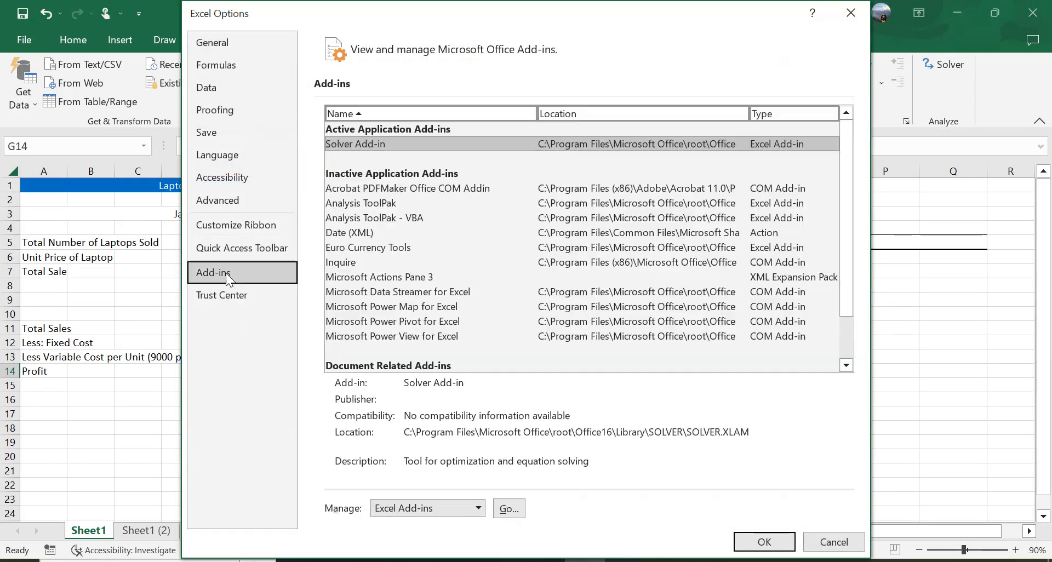
left_click(509, 509)
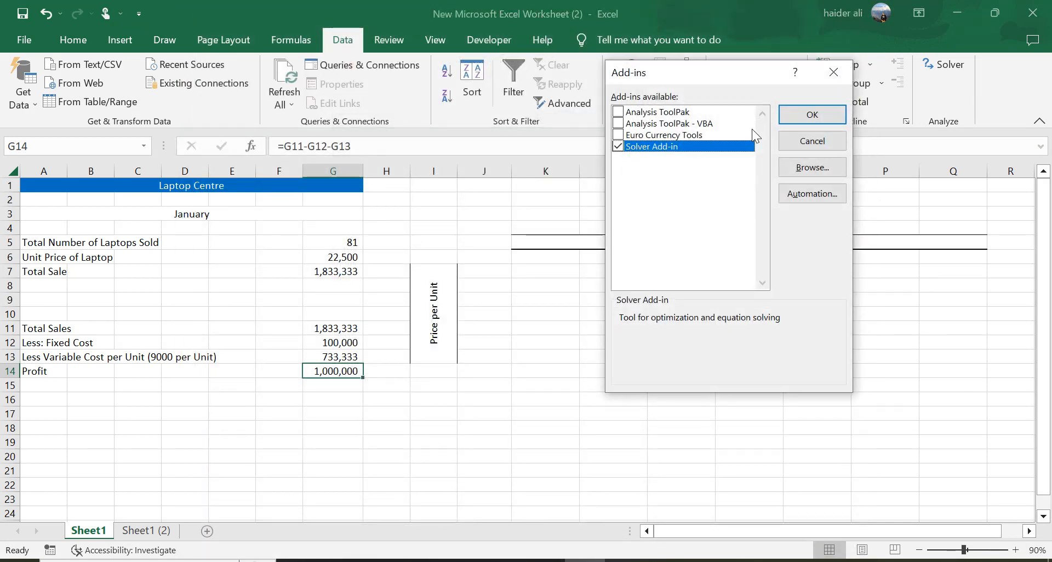
left_click(813, 114)
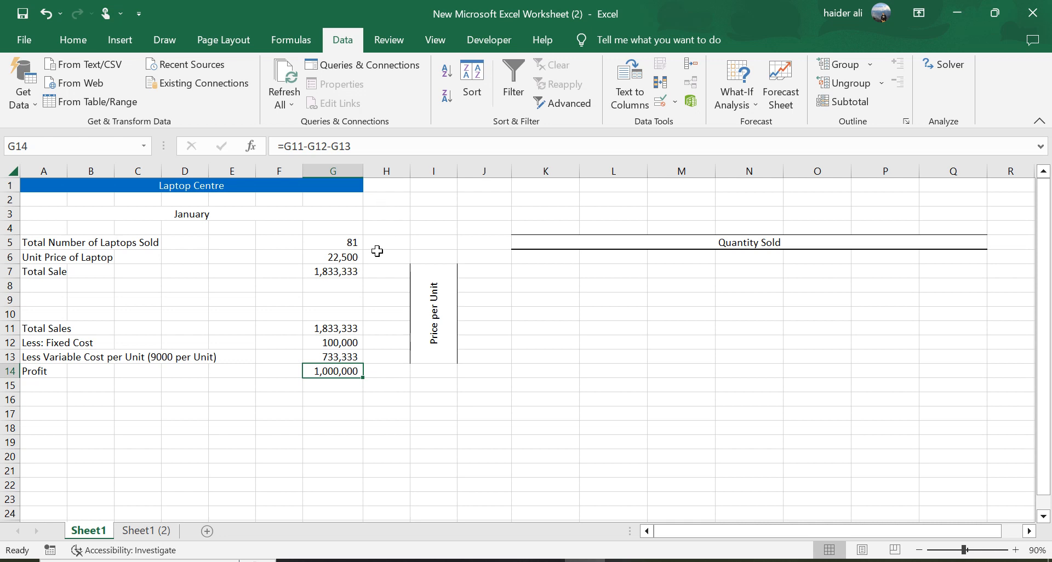
Start Solver, reset all its options and cell selections, and move its window clear of the sheet data.
left_click(945, 64)
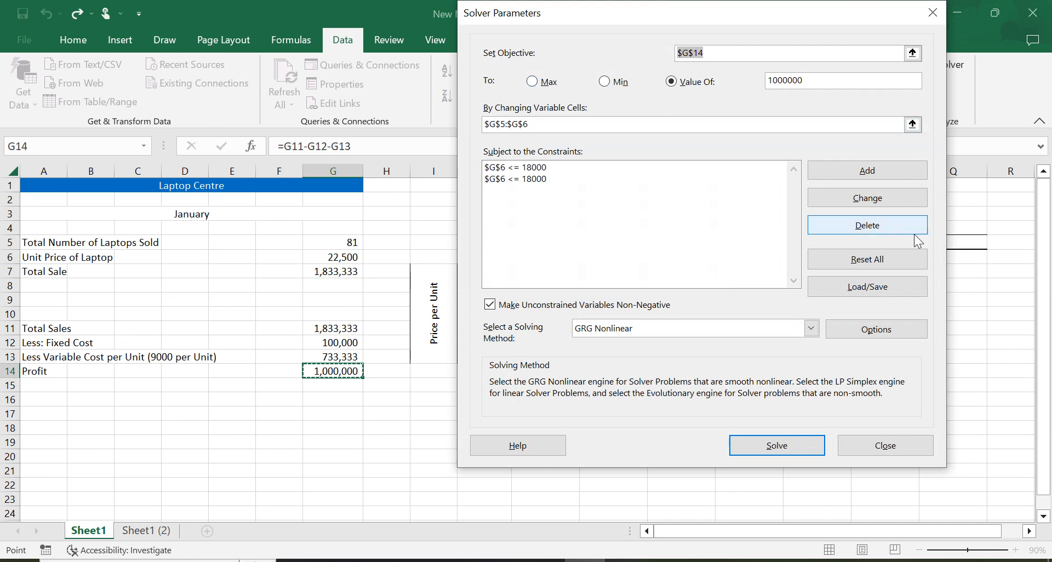
left_click(851, 259)
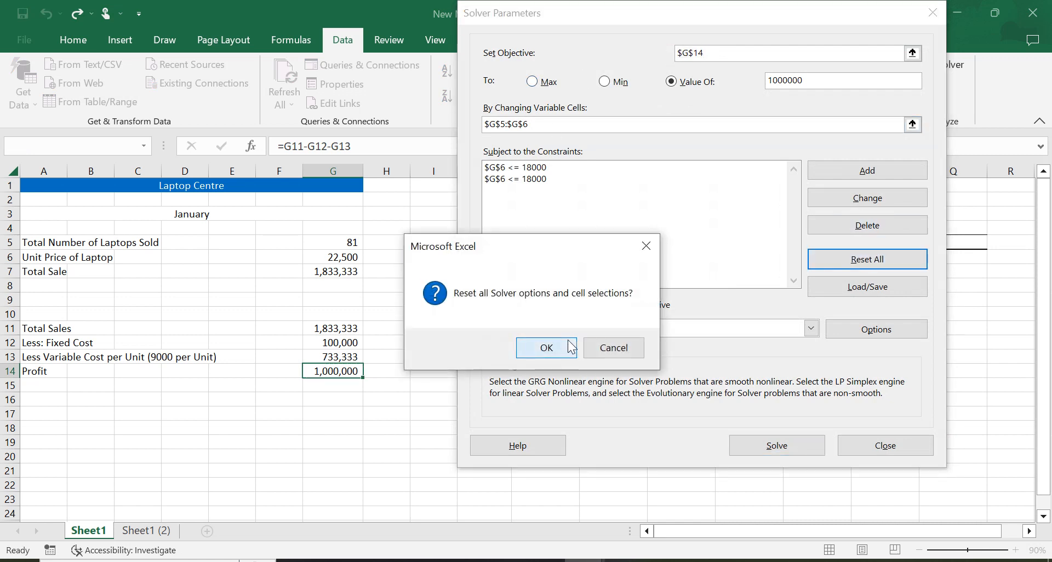
left_click(546, 347)
left_click_drag(729, 10, 784, 32)
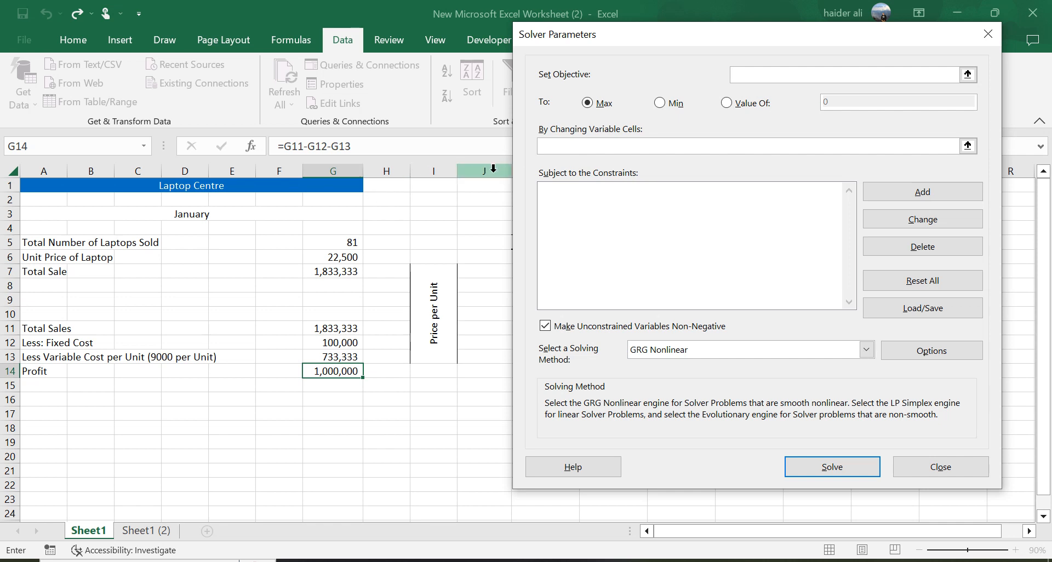
Set the Solver objective to G14 with a target value of 1000000, using G5:G6 as the changing variable cells.
left_click(343, 372)
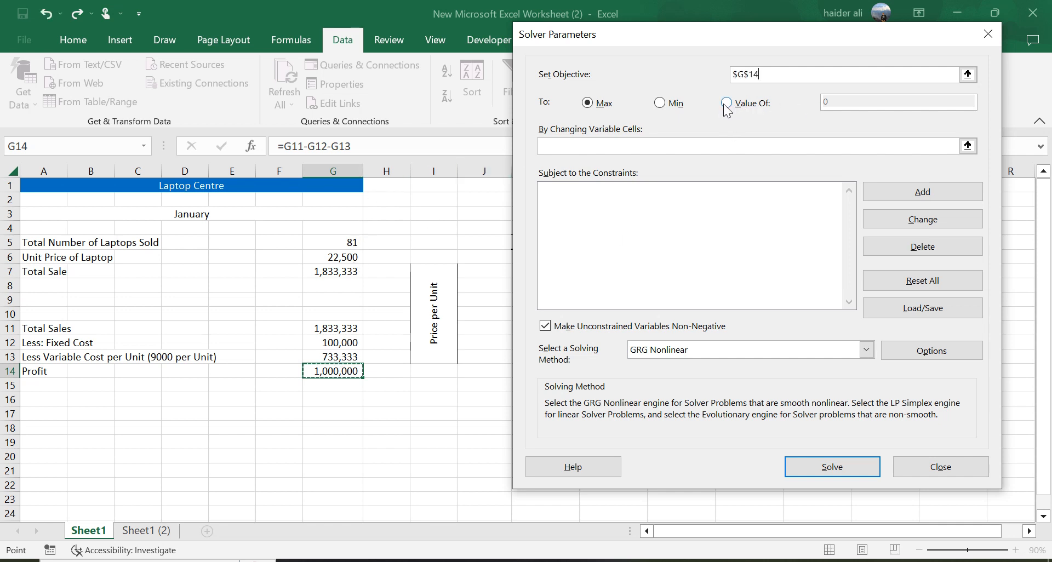
left_click(729, 105)
key("Tab")
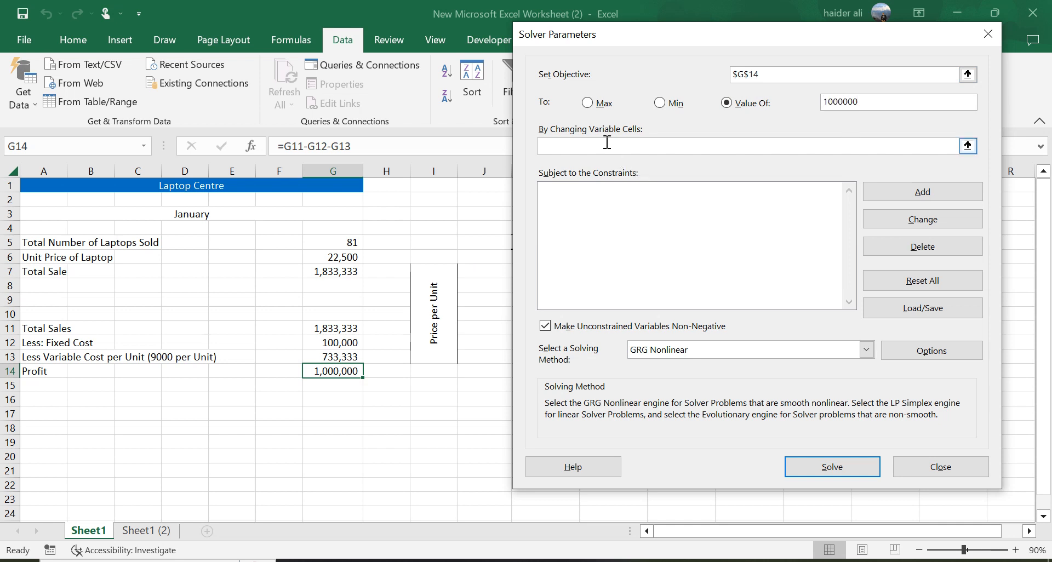
left_click(569, 146)
left_click(969, 146)
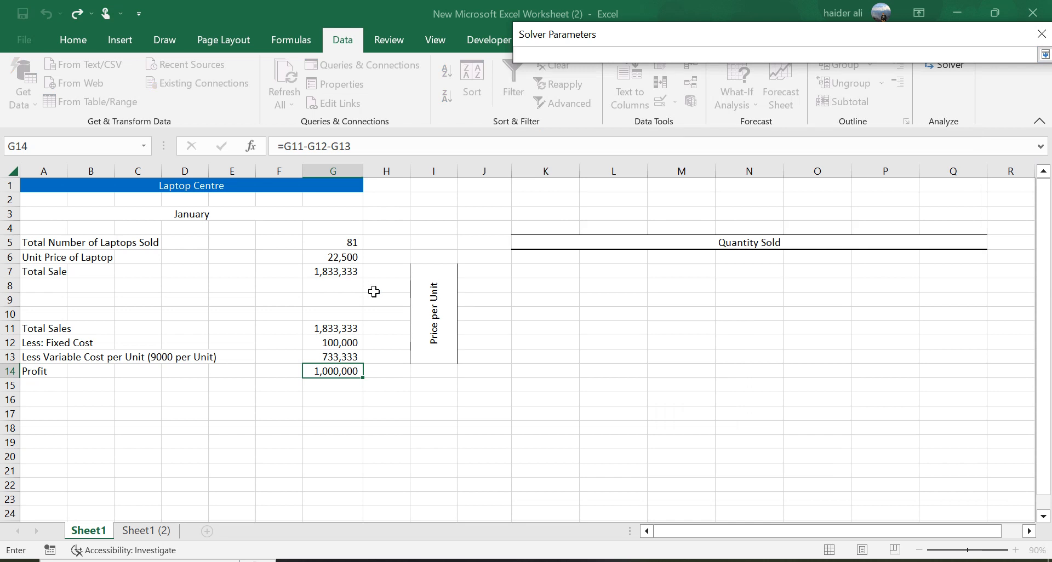
left_click_drag(351, 245, 344, 255)
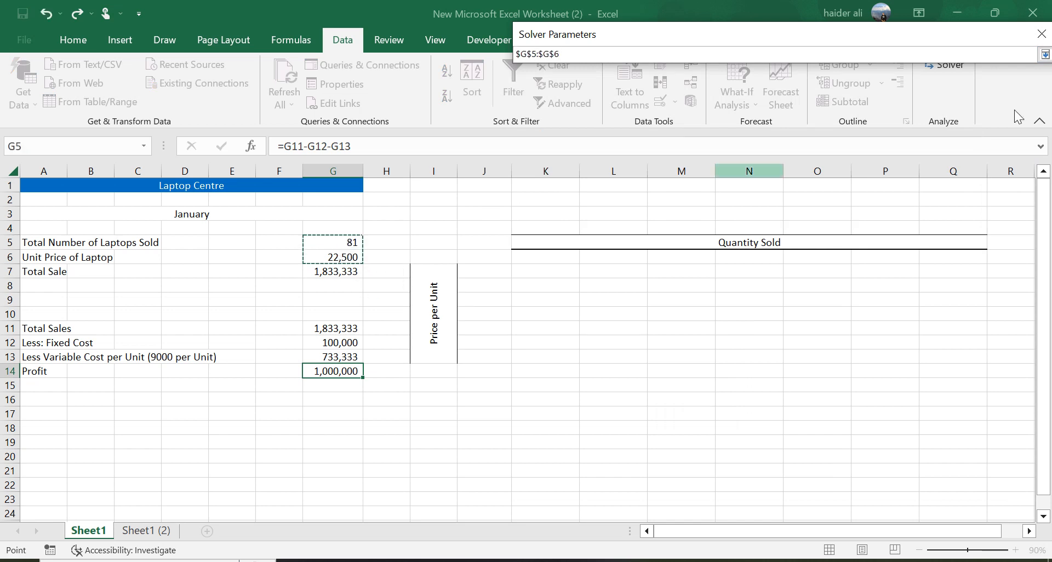
left_click(1044, 55)
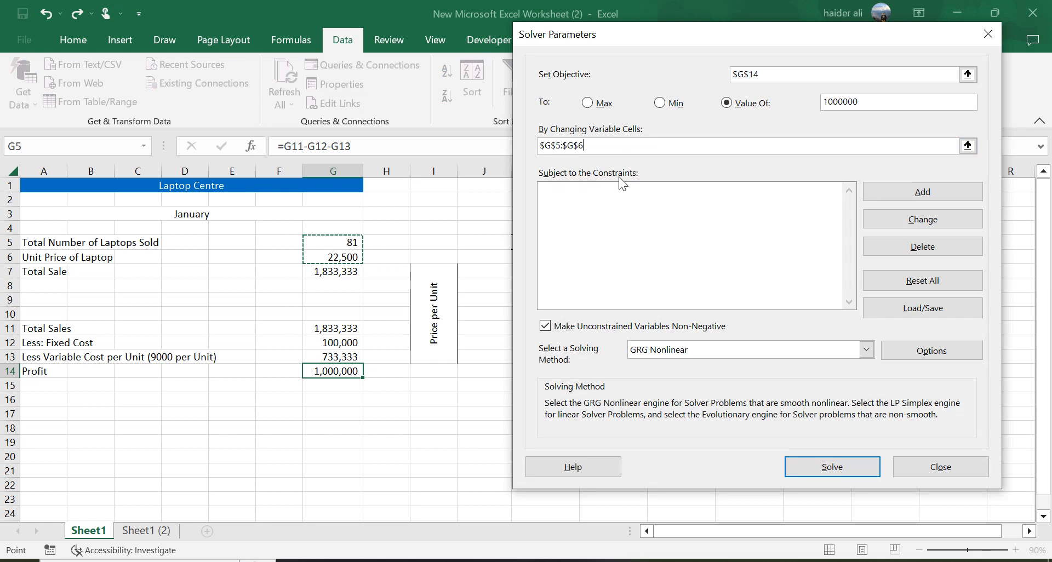
Add a Solver constraint that fixes the unit price in G6 to equal 20000.
left_click(925, 193)
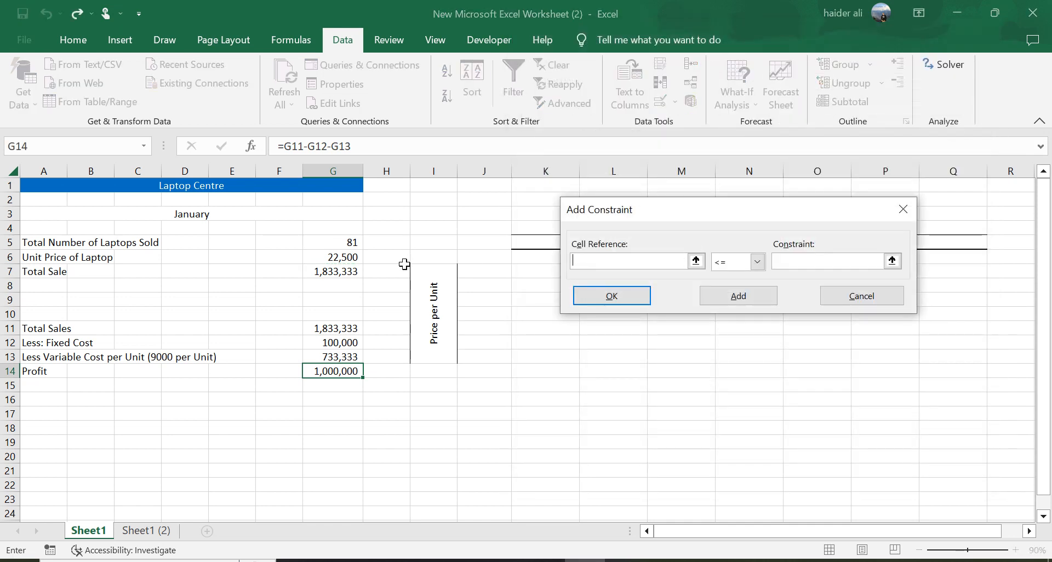
left_click(352, 258)
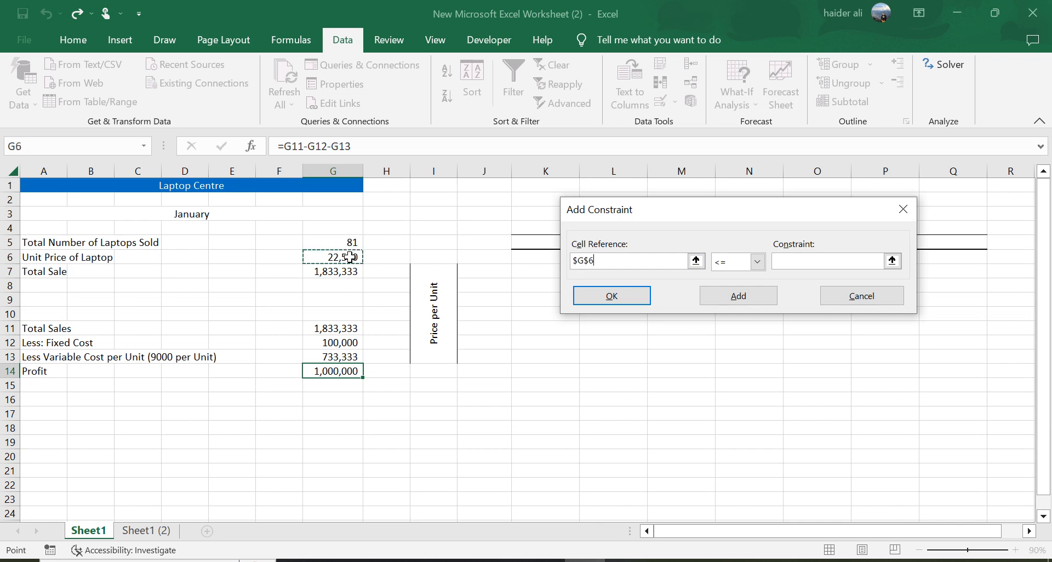
left_click(757, 263)
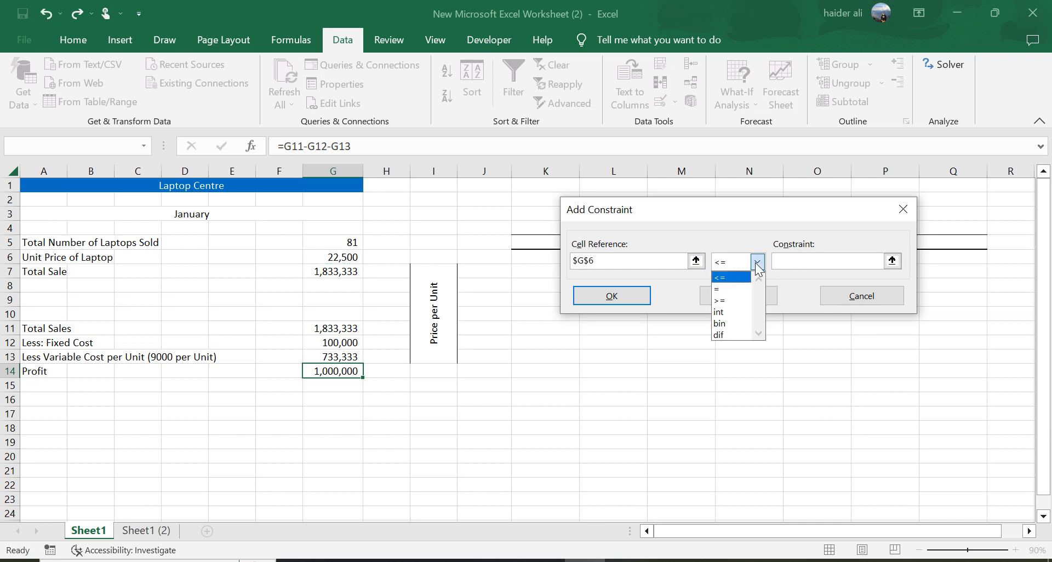
left_click(724, 288)
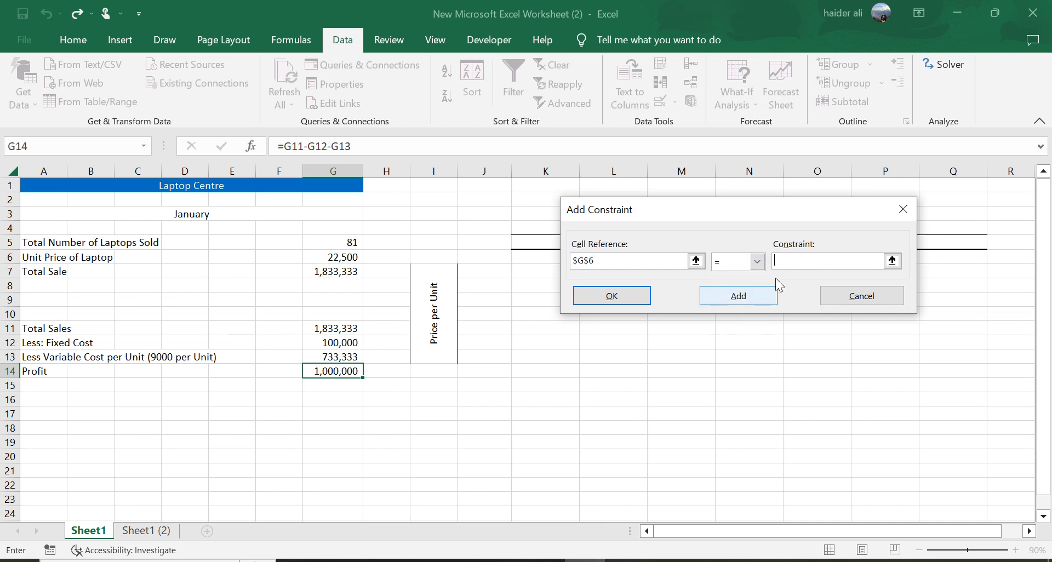
left_click(800, 261)
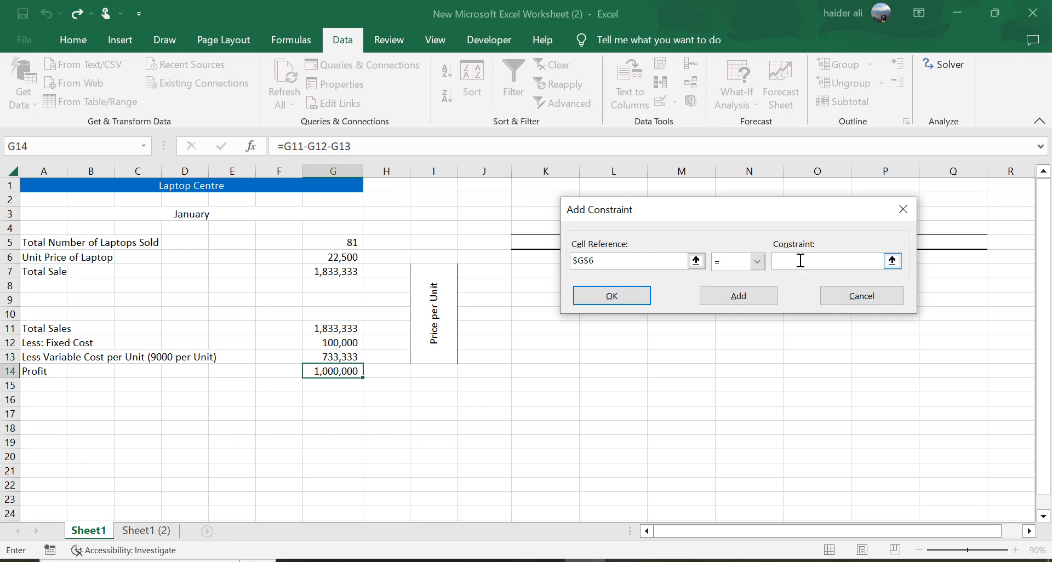
type("20000")
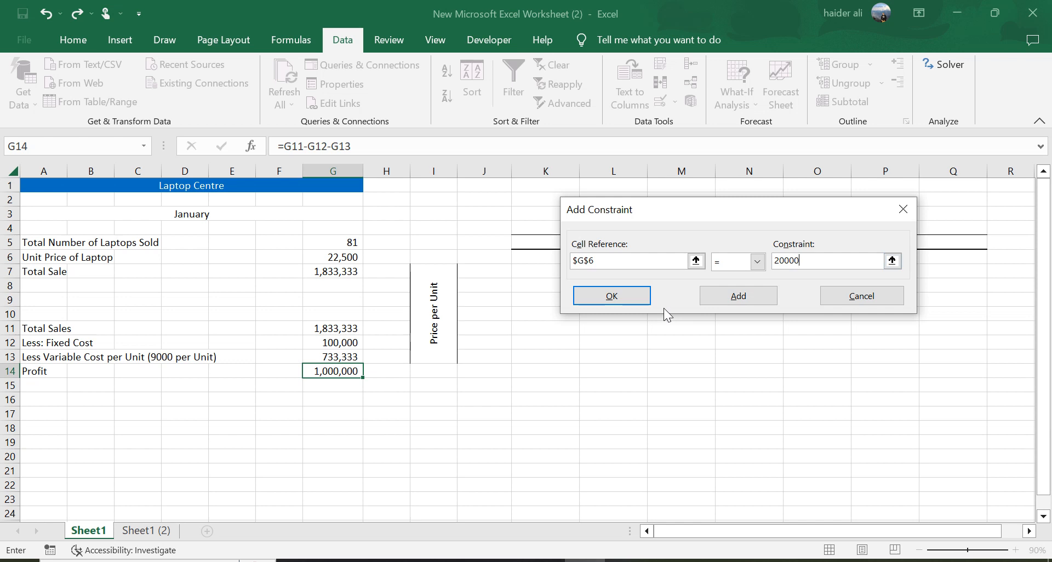
left_click(611, 295)
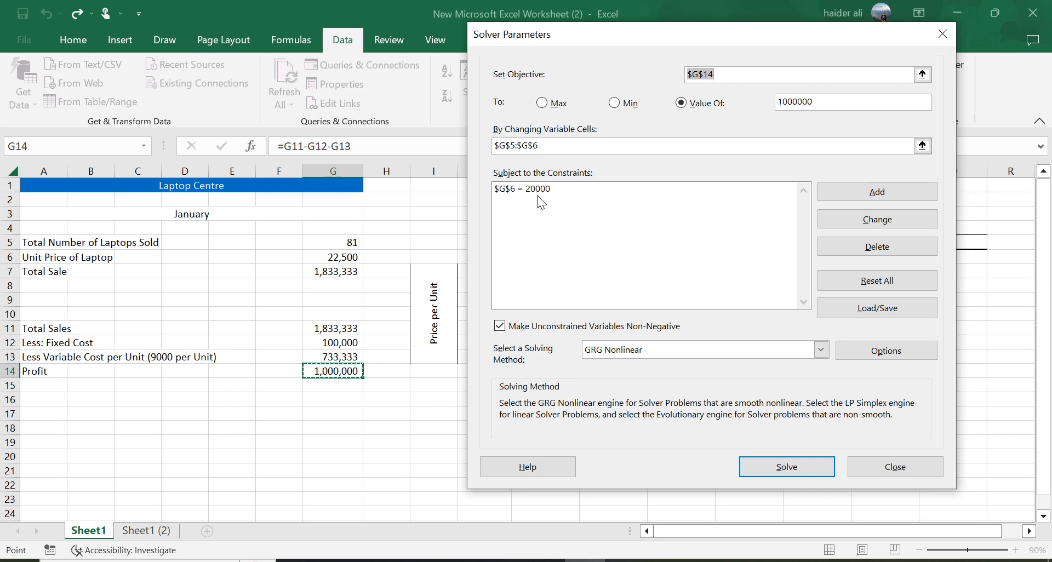
Solve the model, keep the Solver solution, and check the unit price, laptops sold and profit cells.
left_click(798, 472)
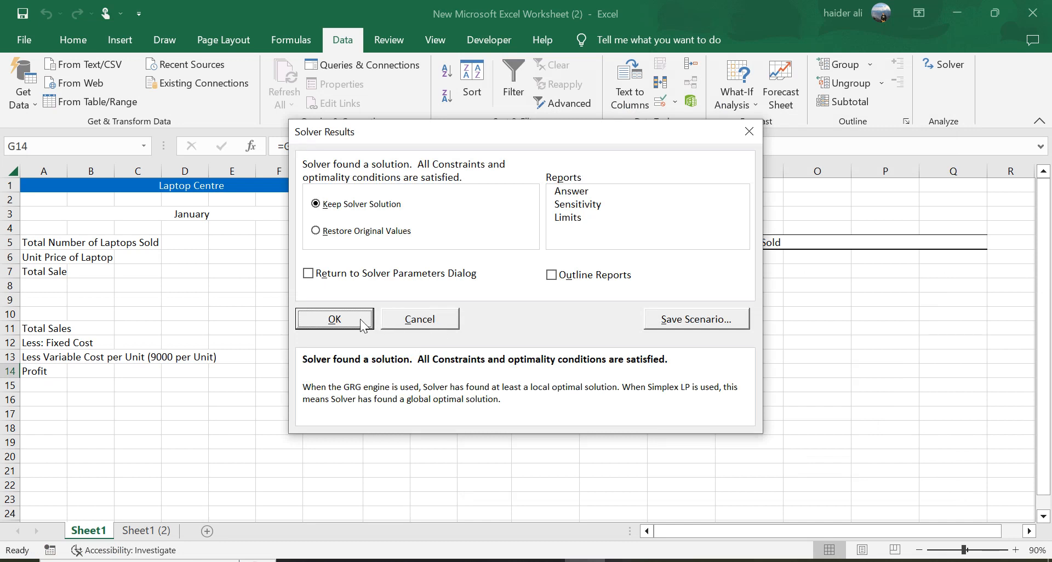
left_click(360, 319)
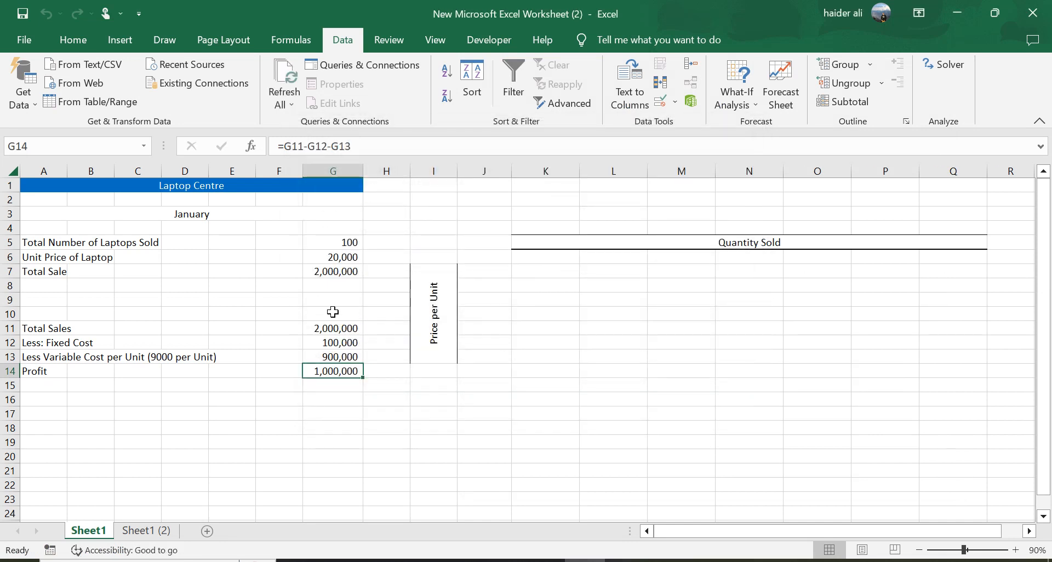
left_click(337, 261)
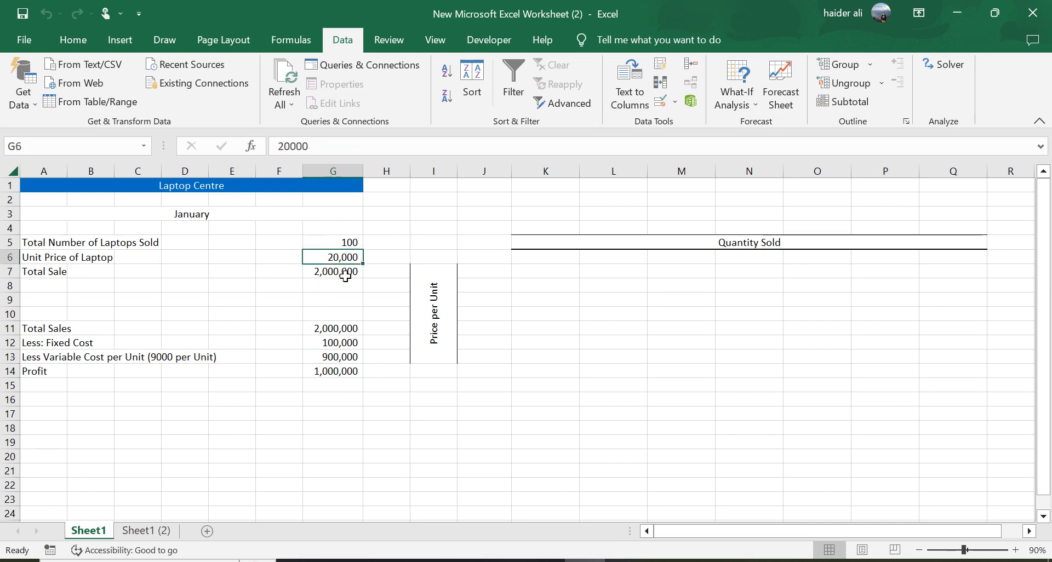
key("Up")
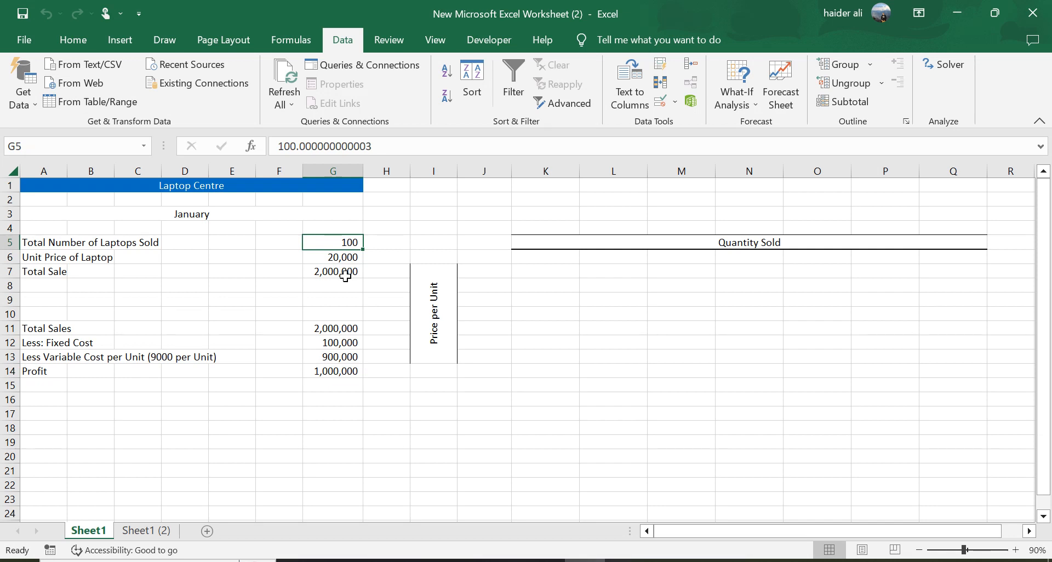
left_click(337, 368)
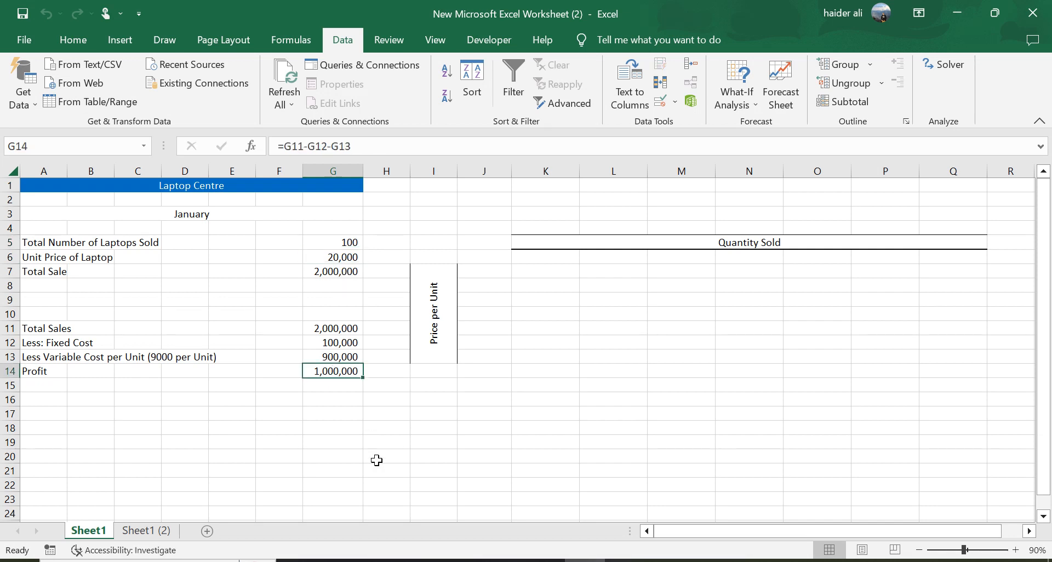
Enter 100 as the total number of laptops sold in G5.
left_click(340, 239)
type("100")
key("Return")
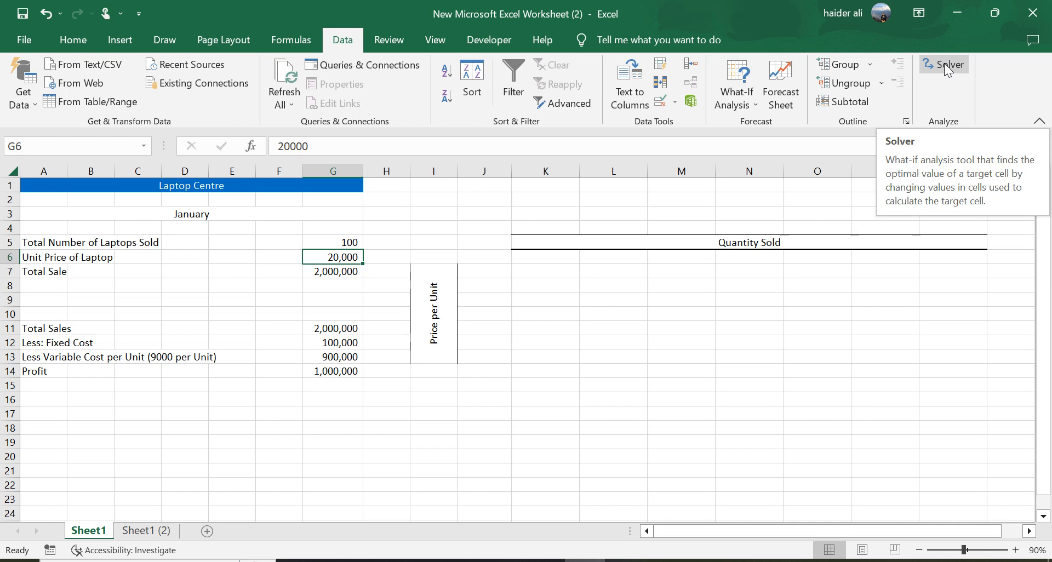
left_click(739, 104)
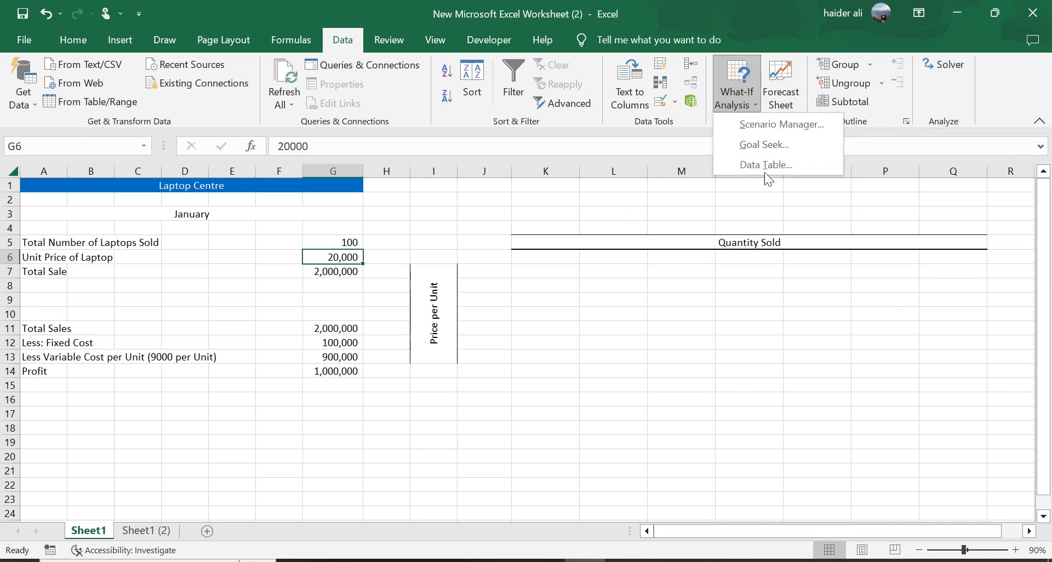
left_click(425, 226)
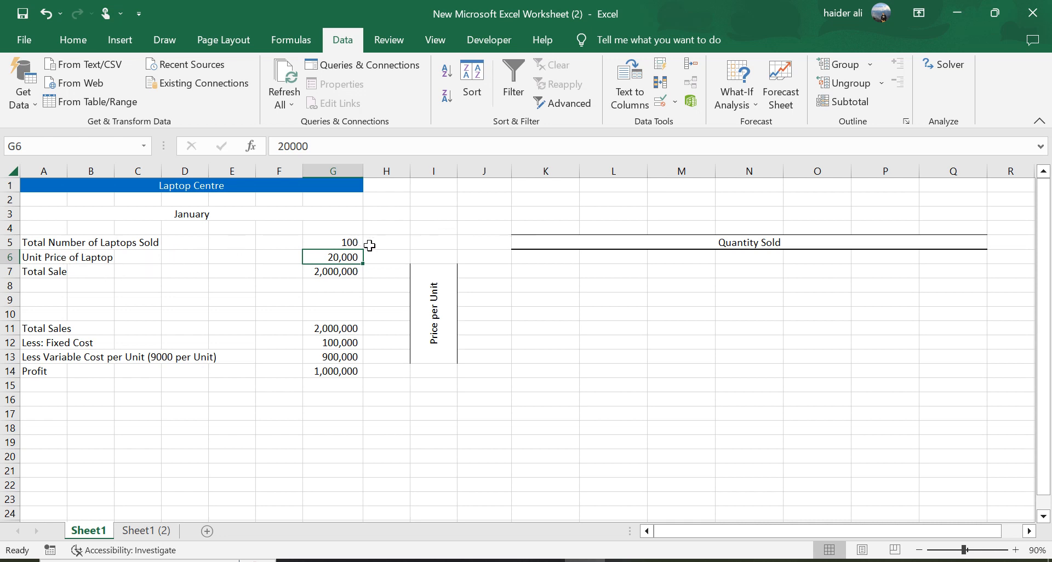
Enter 100 in N6 under Quantity Sold and 20000 in J10 beside Price per Unit.
left_click(750, 260)
type("100")
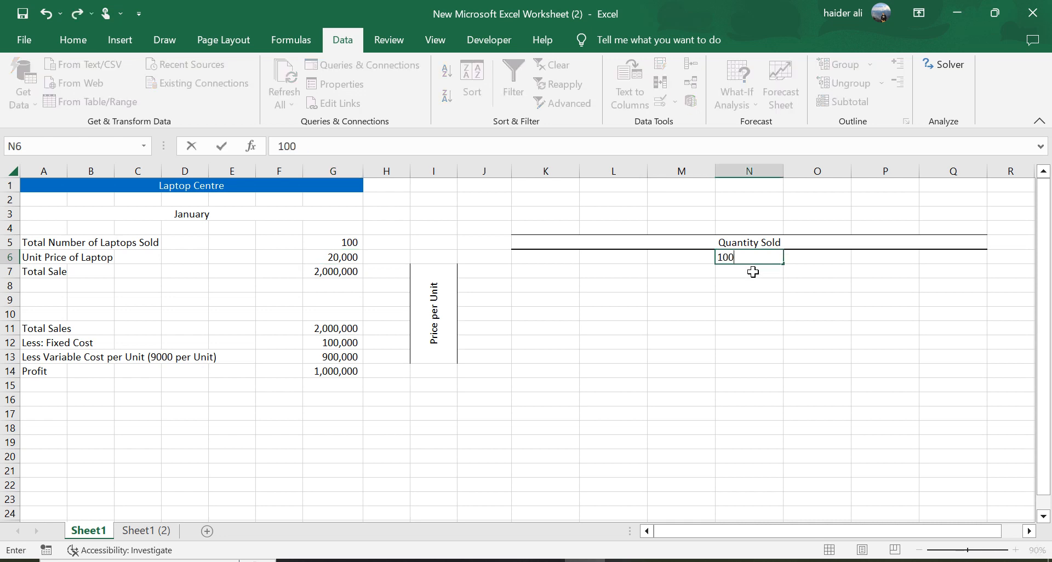
key("Return")
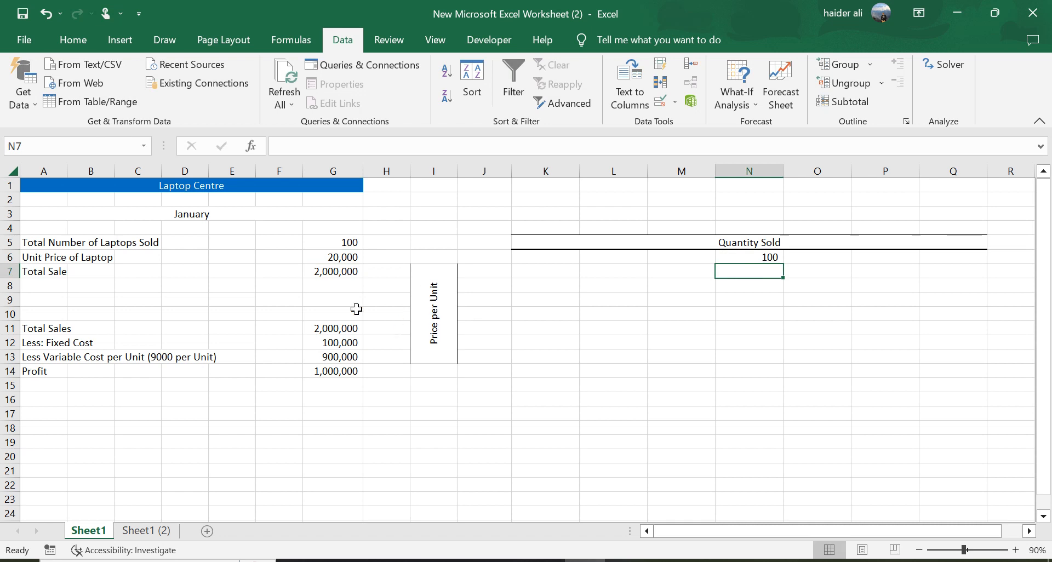
left_click(494, 314)
type("20000")
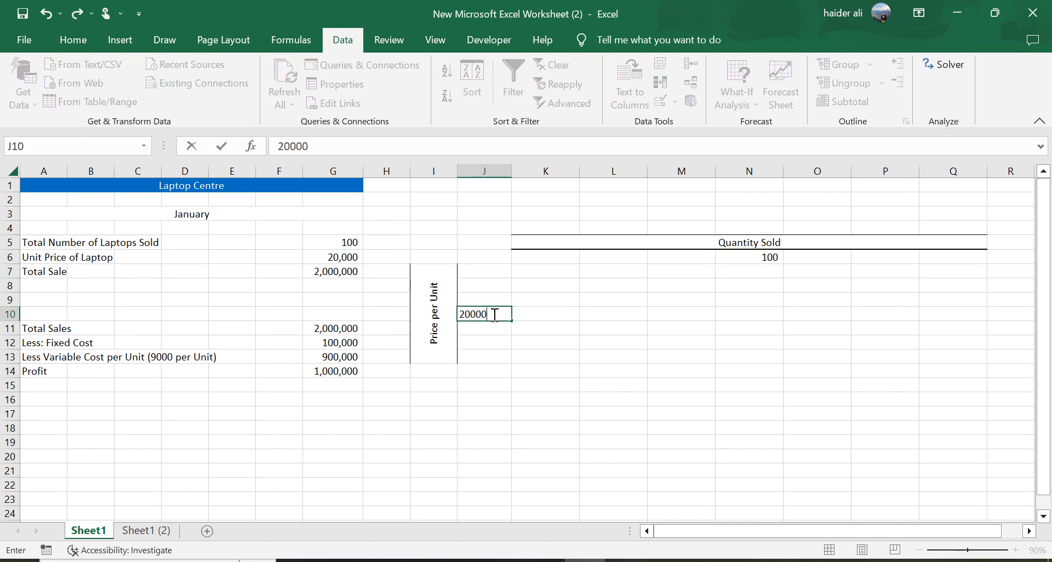
key("Return")
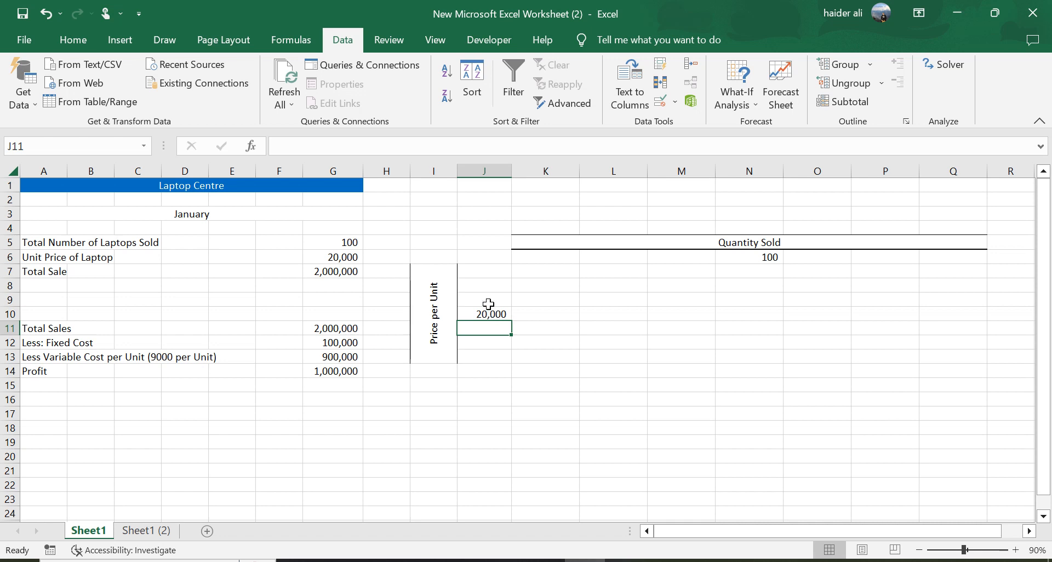
Enter the formula =J10+2000 in J9, just above the 20,000 unit price.
left_click(491, 299)
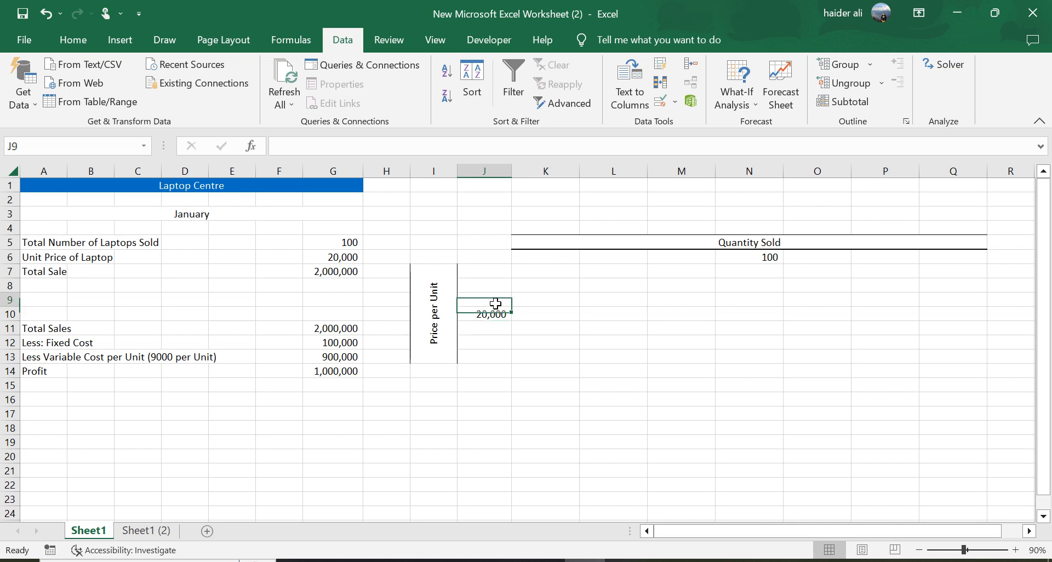
type("=2000")
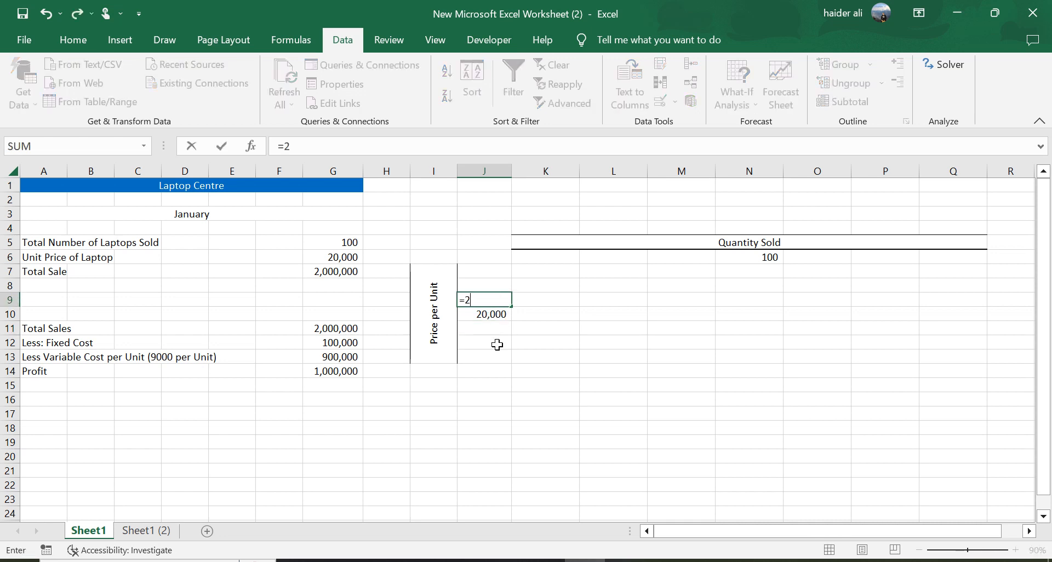
key("BackSpace")
key("BackSpace")
key("BackSpace")
key("BackSpace")
left_click(496, 315)
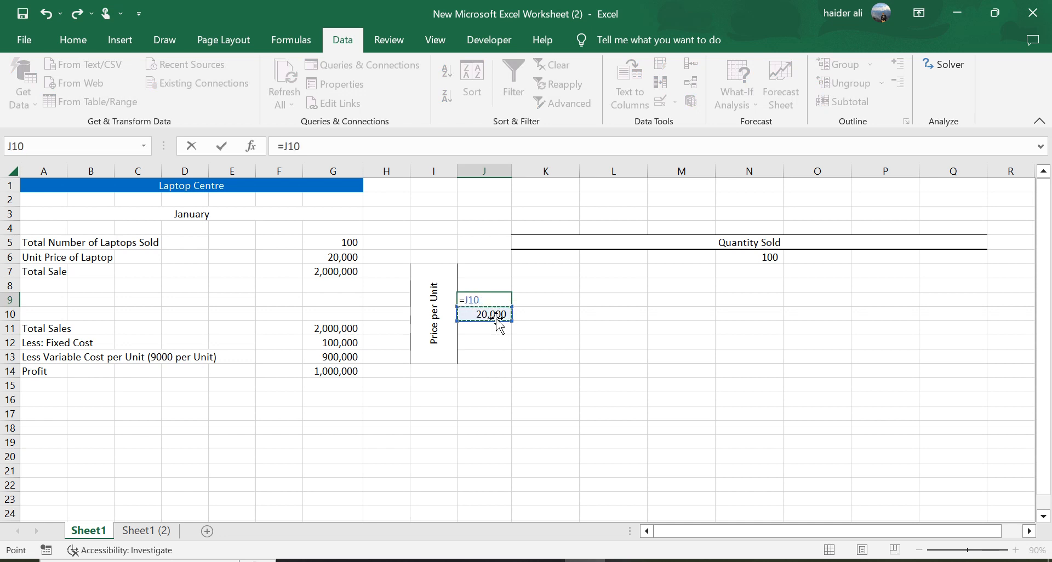
type("+2000")
key("Return")
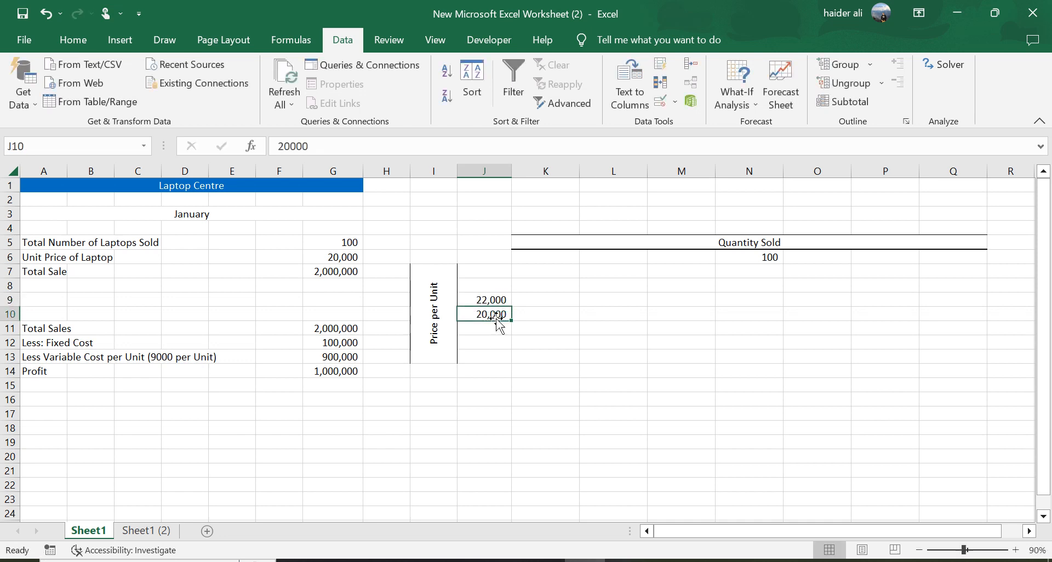
Copy the J9 price formula into J8 and J7 to continue the 2,000 increments upward.
key("Up")
key("ctrl+c")
key("Up")
key("ctrl+v")
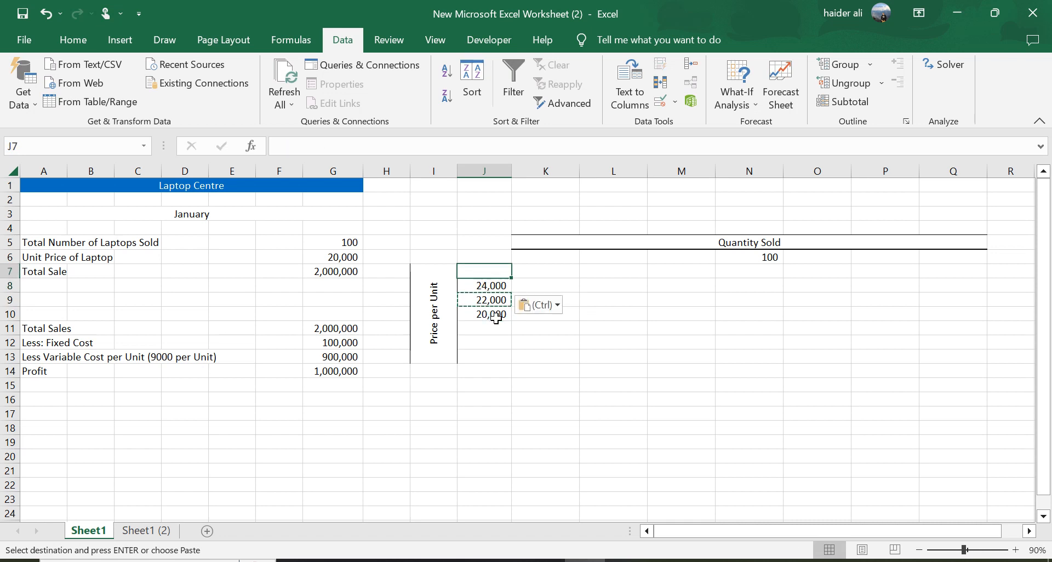
key("Up")
key("ctrl+v")
key("Escape")
Enter the formula =J10-2000 in J11, just below the 20,000 unit price.
key("Down")
key("Down")
key("Down")
key("Down")
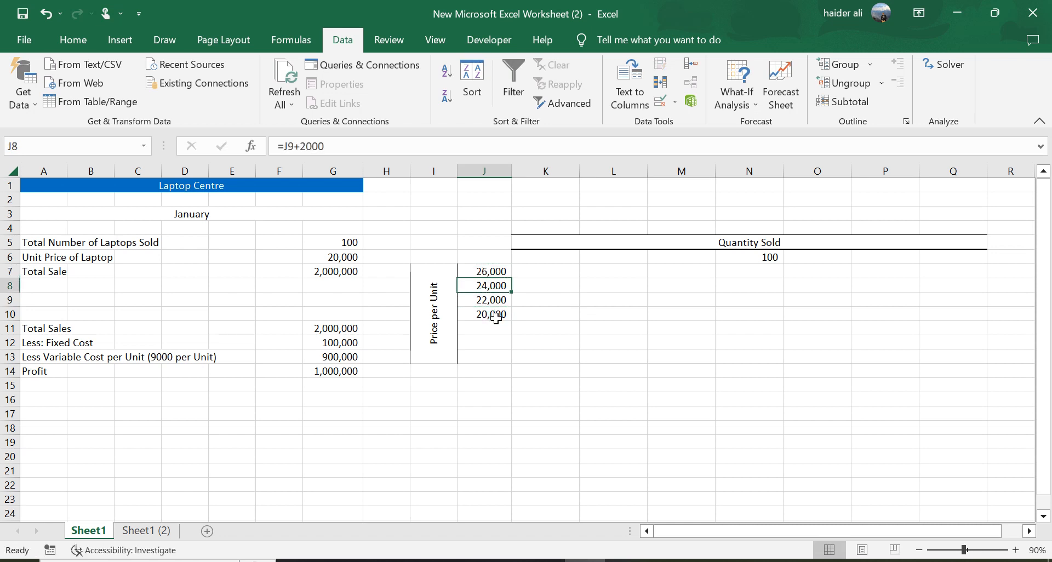
type("=20000")
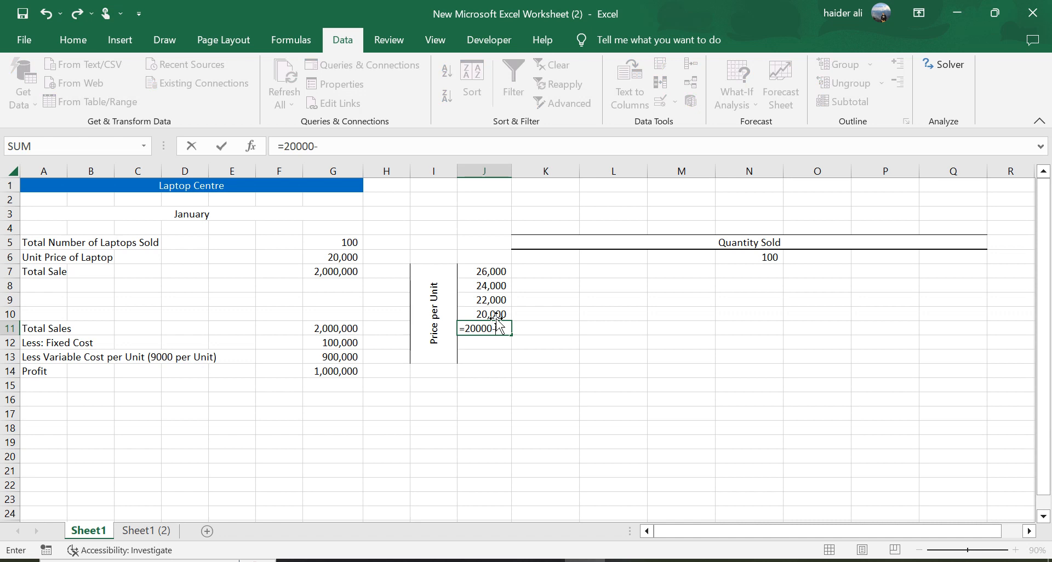
type("-")
key("Escape")
type("=")
left_click(496, 315)
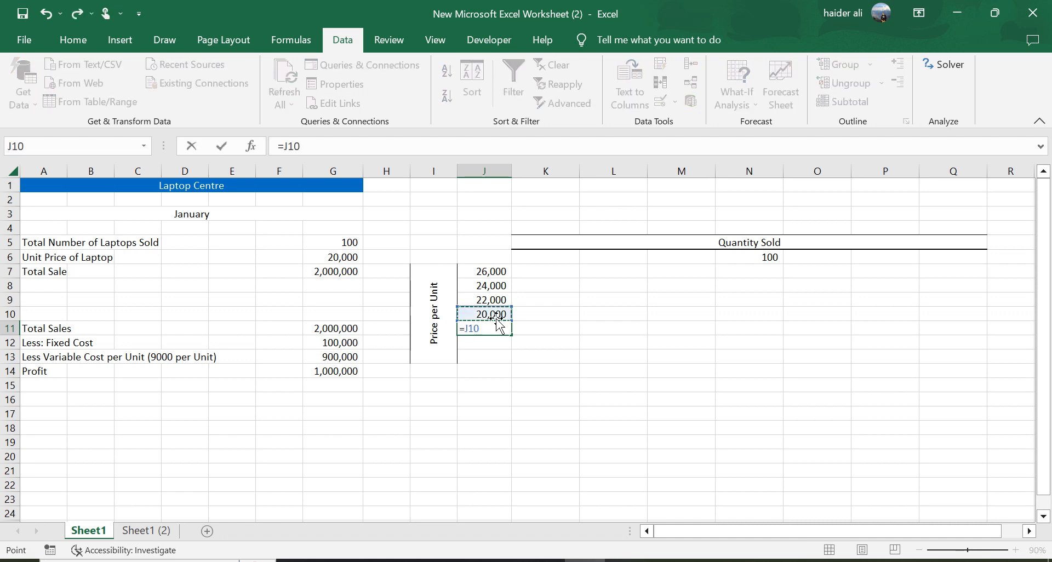
type("-2000")
key("ctrl+Return")
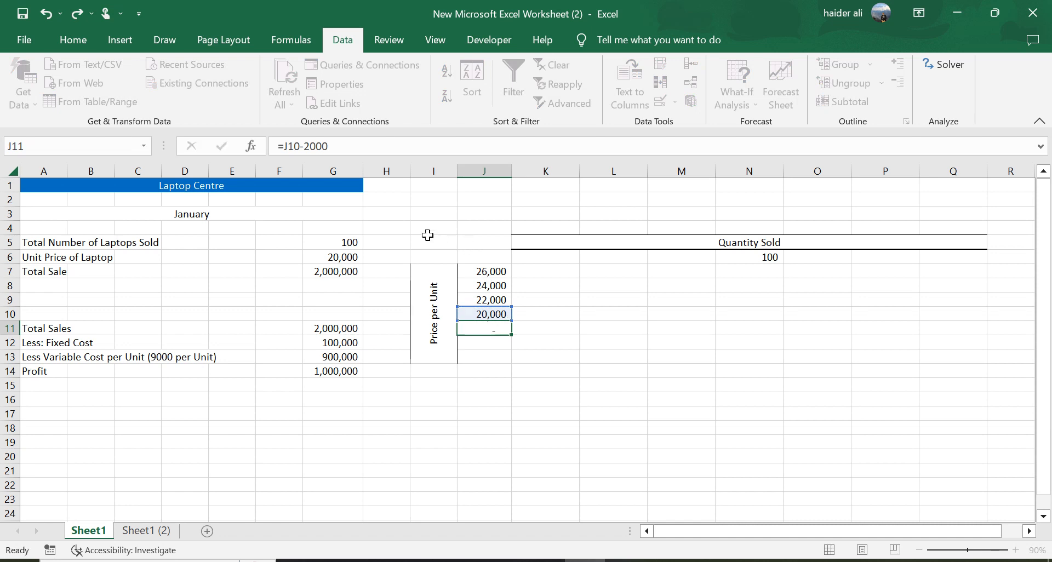
Copy the J11 price formula into J12 and J13 to continue the 2,000 decrements downward.
key("ctrl+c")
key("Down")
key("ctrl+v")
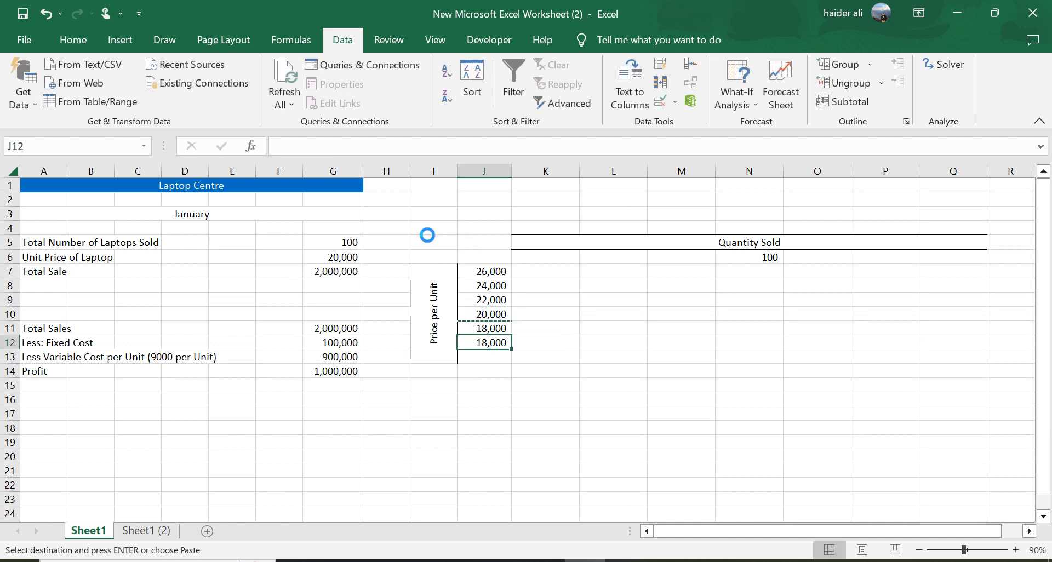
key("Down")
key("ctrl+v")
key("Escape")
Enter the formula =N6+20 in O6 of the Quantity Sold row.
key("Up")
key("Up")
key("Up")
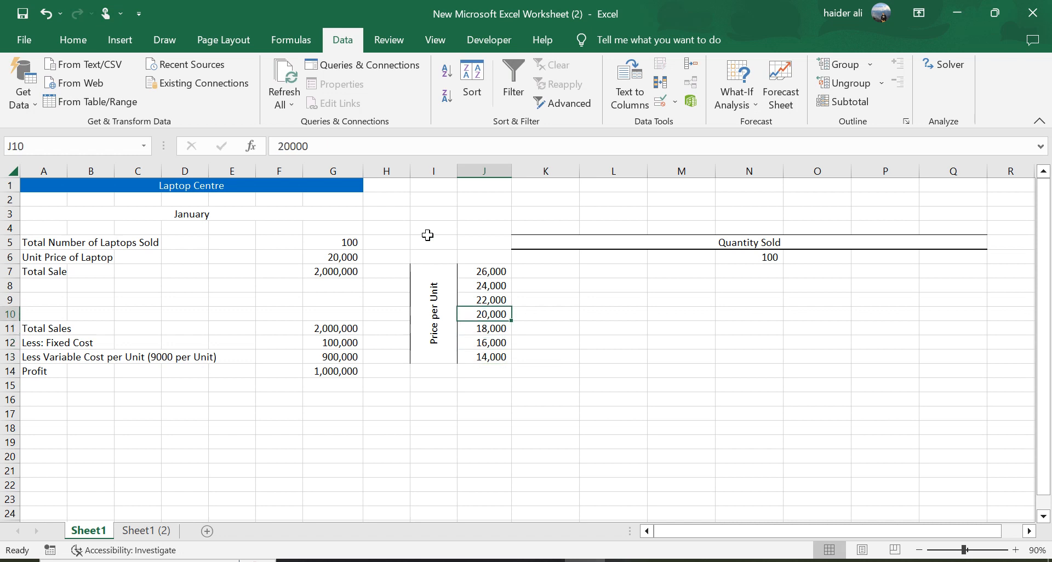
key("Up")
key("Up")
key("Up")
key("Right")
key("Right")
key("Right")
key("Right")
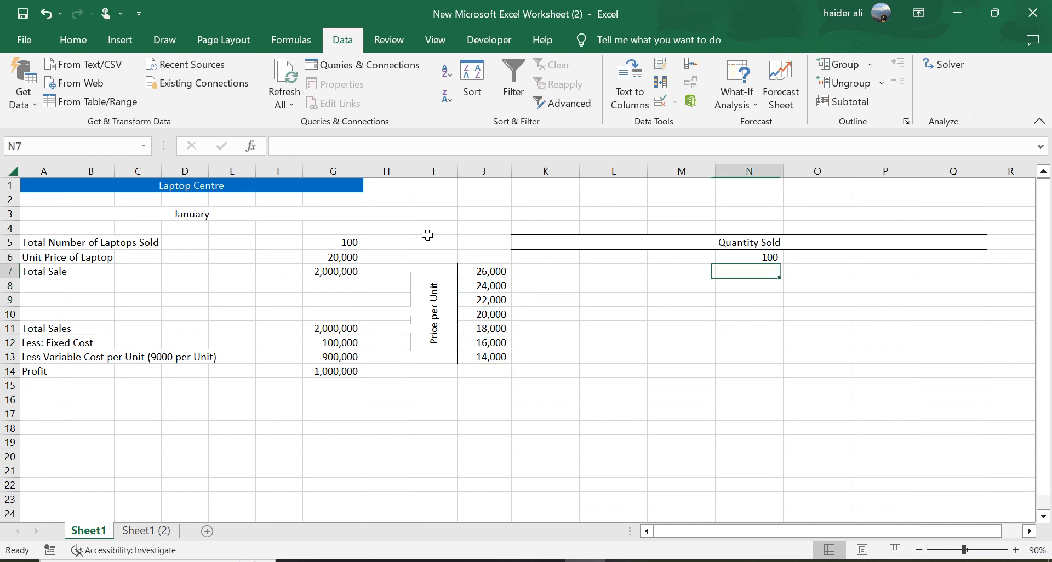
key("Right")
key("Up")
key("Left")
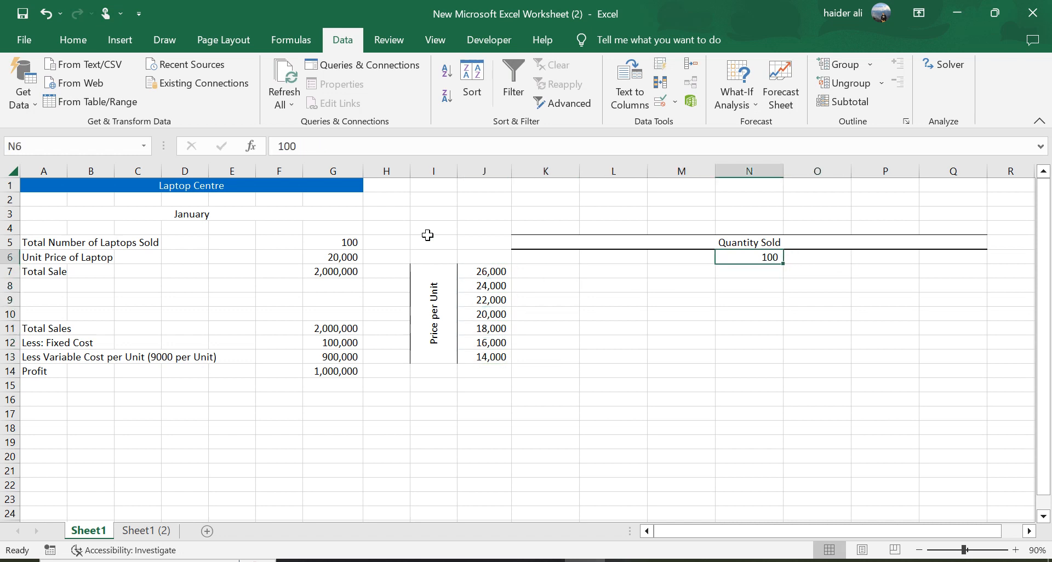
key("Right")
type("=")
key("Left")
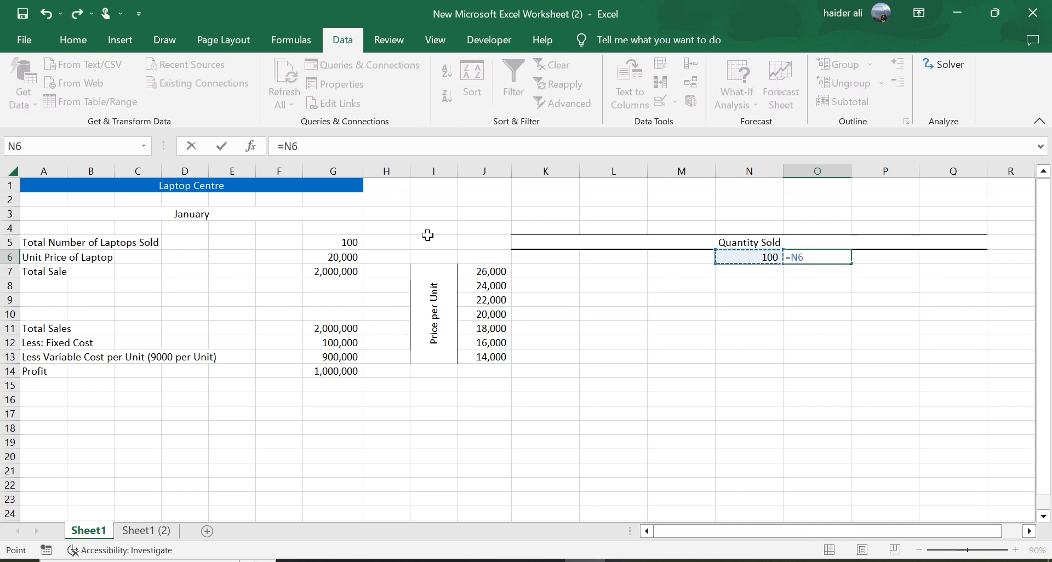
type("+20")
key("Return")
key("Up")
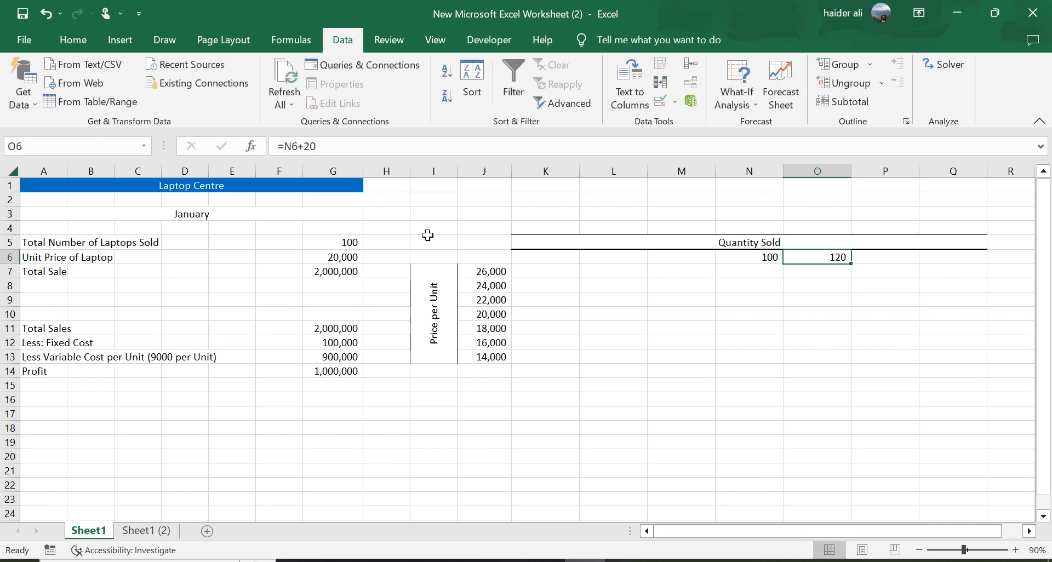
Copy the O6 quantity formula into P6 and Q6 to continue the increments of 20.
key("ctrl+c")
key("Right")
key("ctrl+v")
key("Right")
key("ctrl+v")
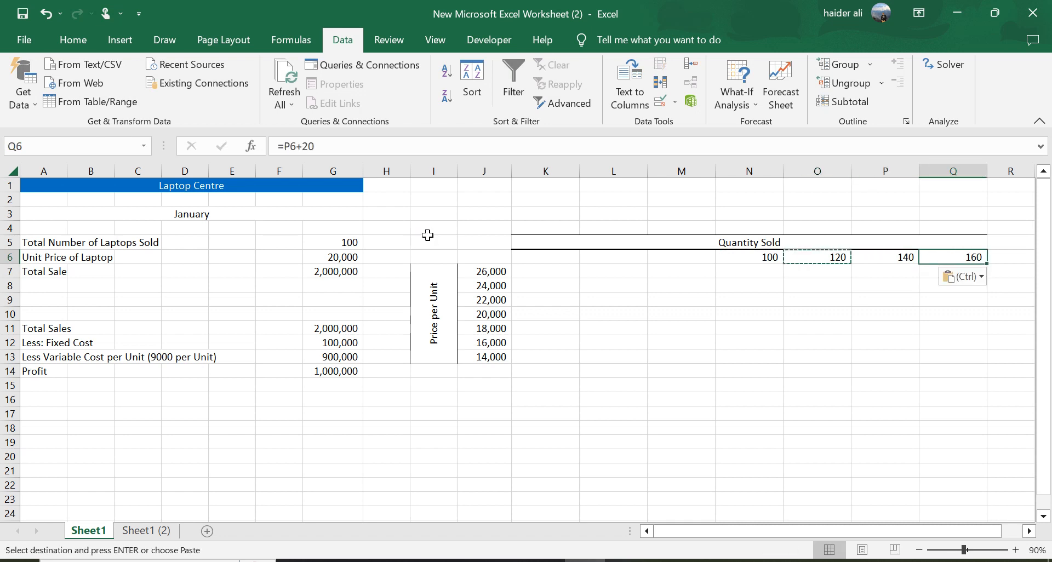
Enter the formula =N6-20 in M6 of the Quantity Sold row.
key("Escape")
key("Left")
key("Left")
key("Left")
key("Left")
type("=")
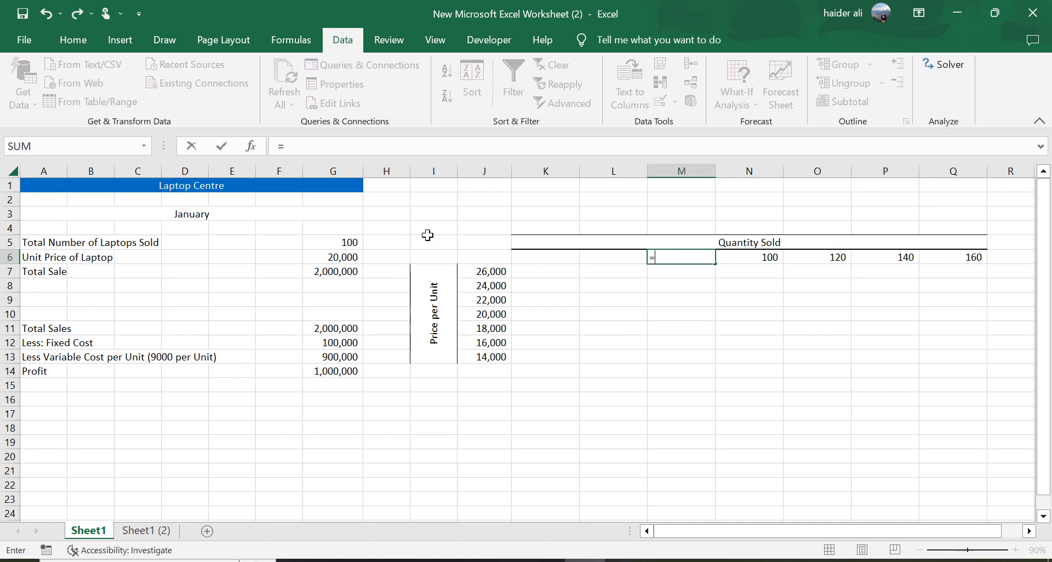
key("Right")
type("-20")
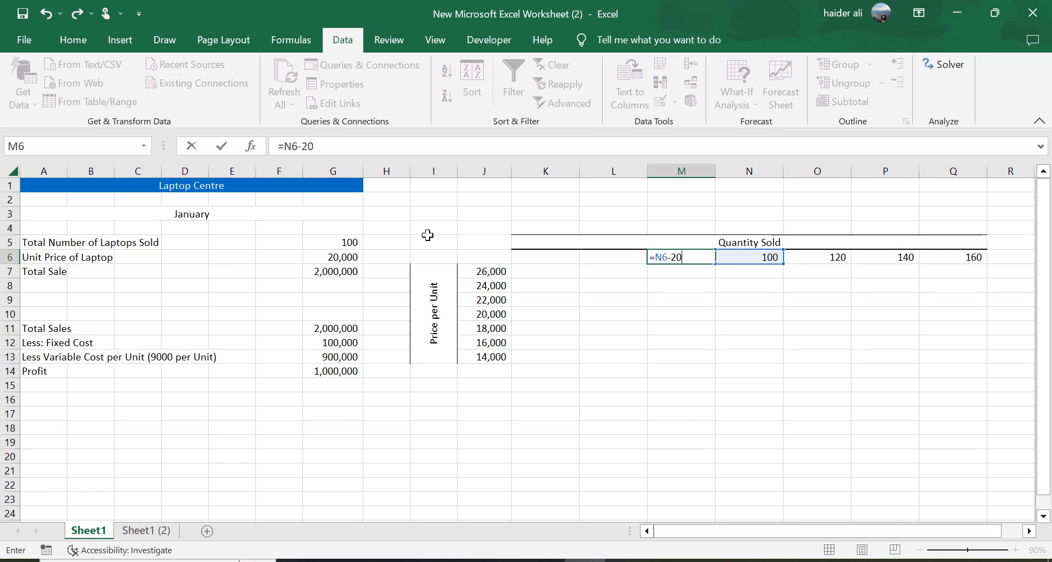
key("Return")
Copy the M6 quantity formula into L6 and K6 to continue the decrements of 20.
key("Up")
key("ctrl+c")
key("Left")
key("ctrl+v")
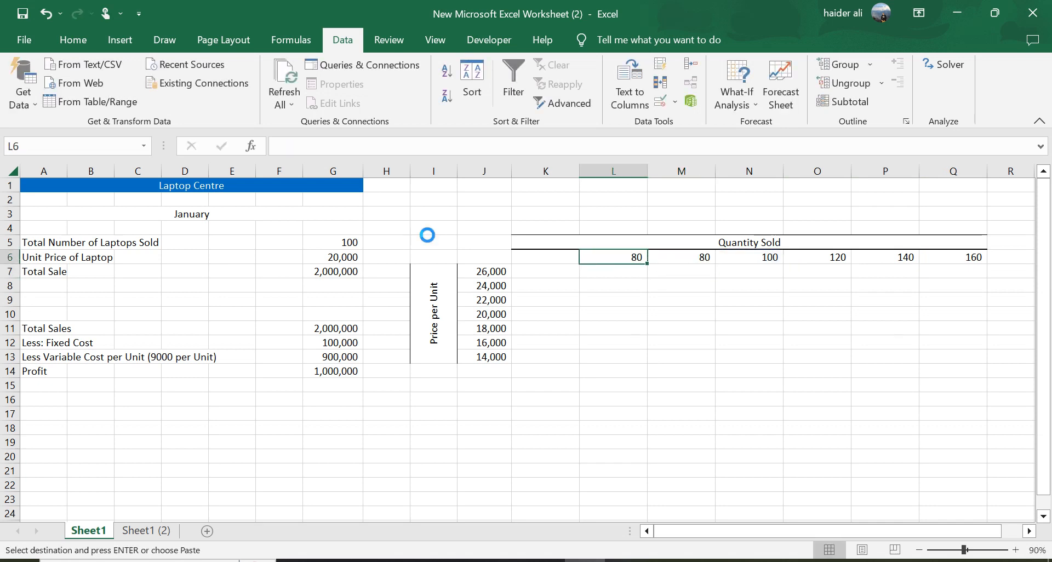
key("Left")
key("ctrl+v")
key("Escape")
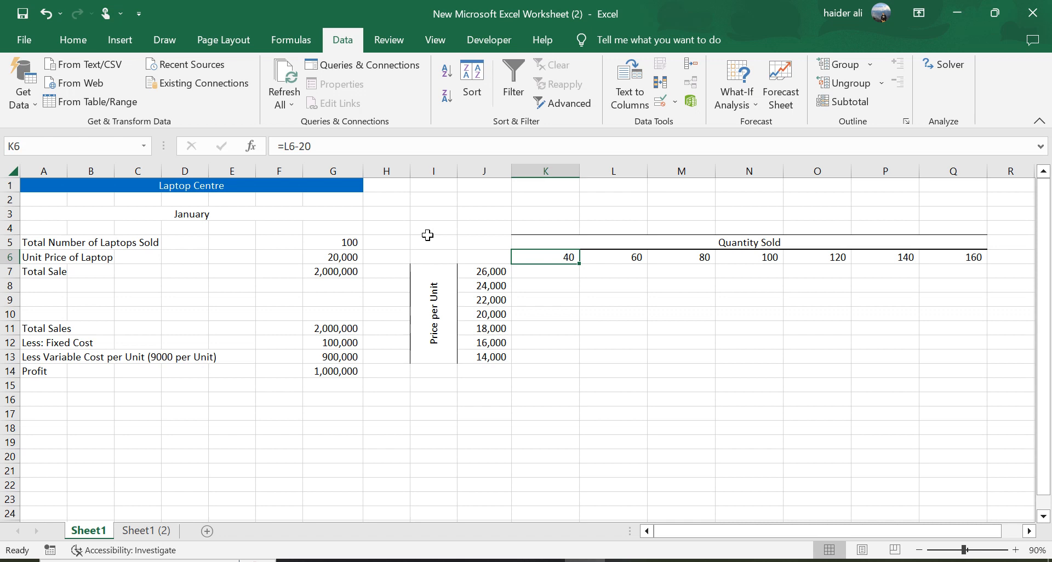
left_click(486, 317)
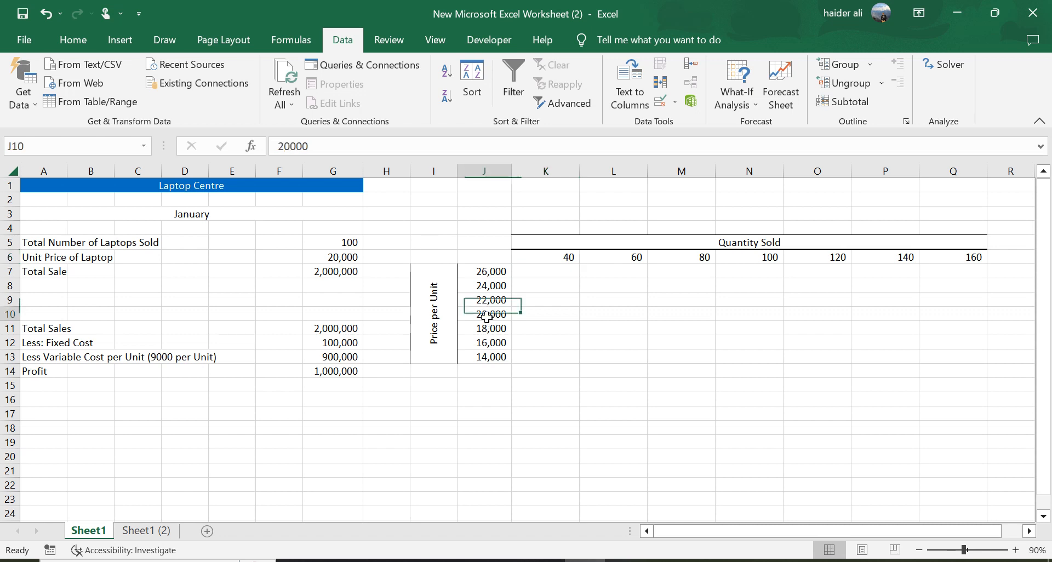
left_click(484, 271)
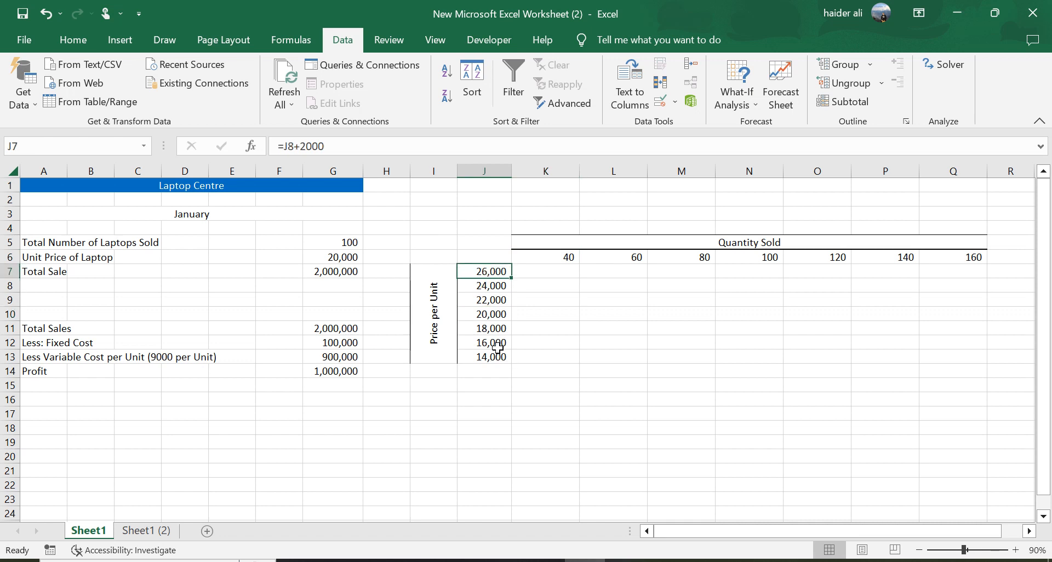
left_click_drag(497, 355, 489, 272)
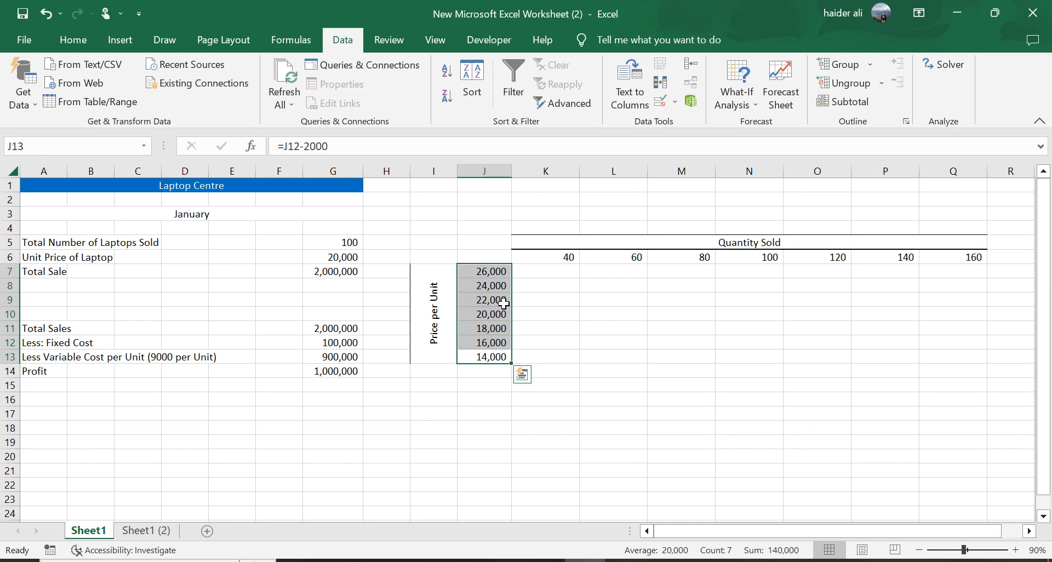
left_click_drag(553, 261, 939, 256)
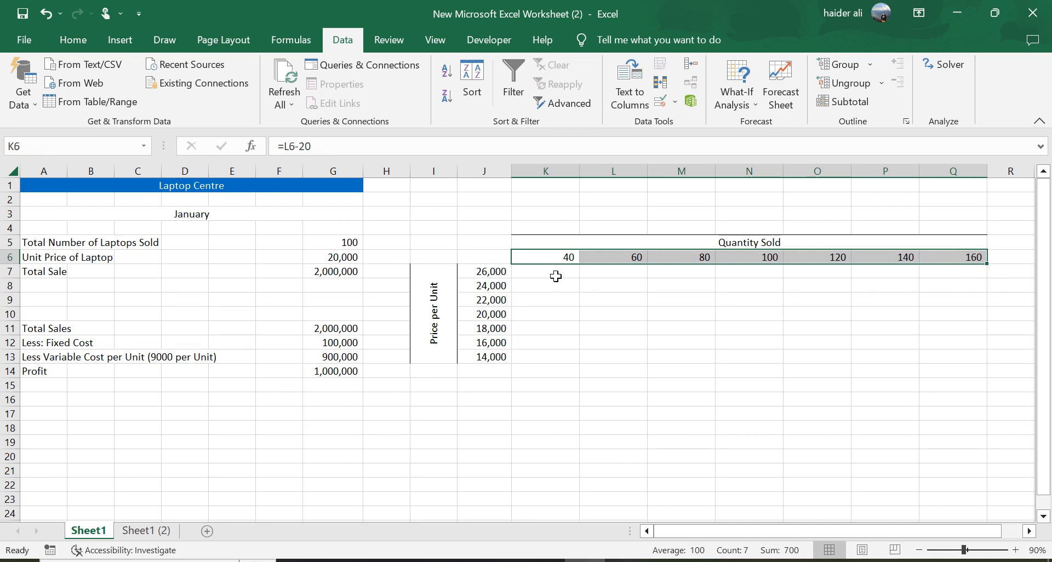
left_click_drag(561, 275, 952, 357)
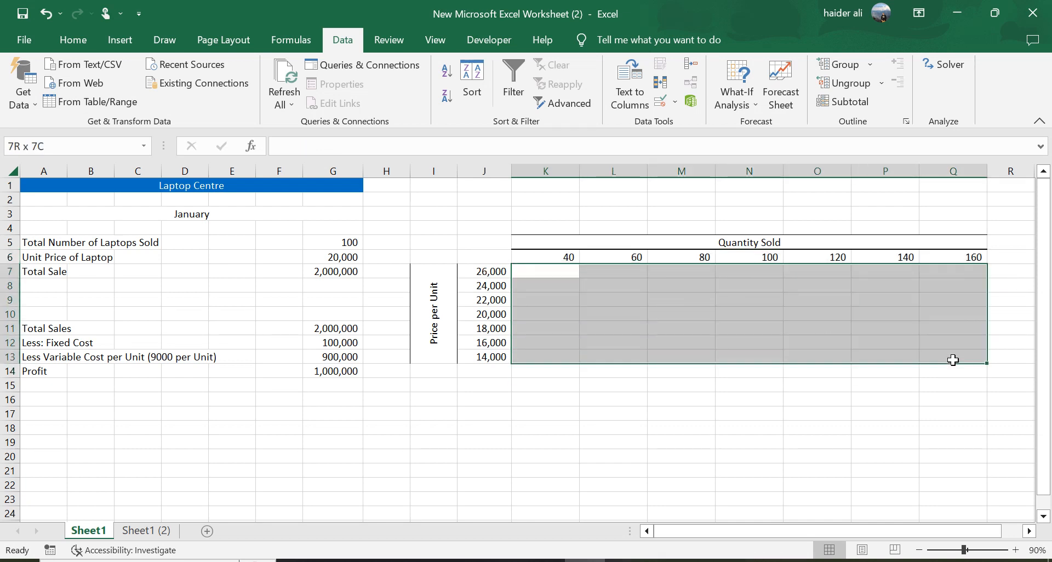
left_click(738, 96)
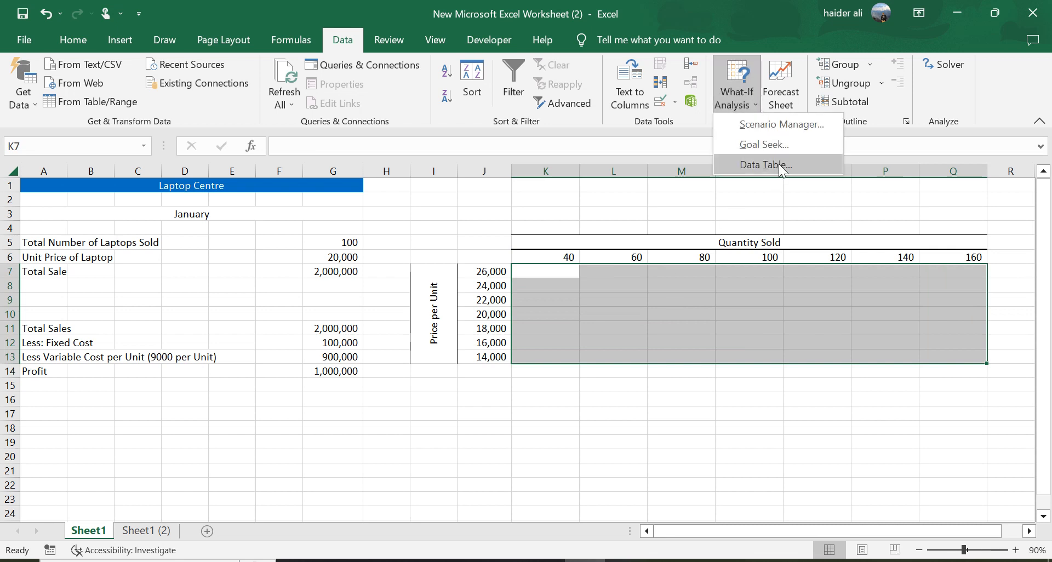
left_click(528, 212)
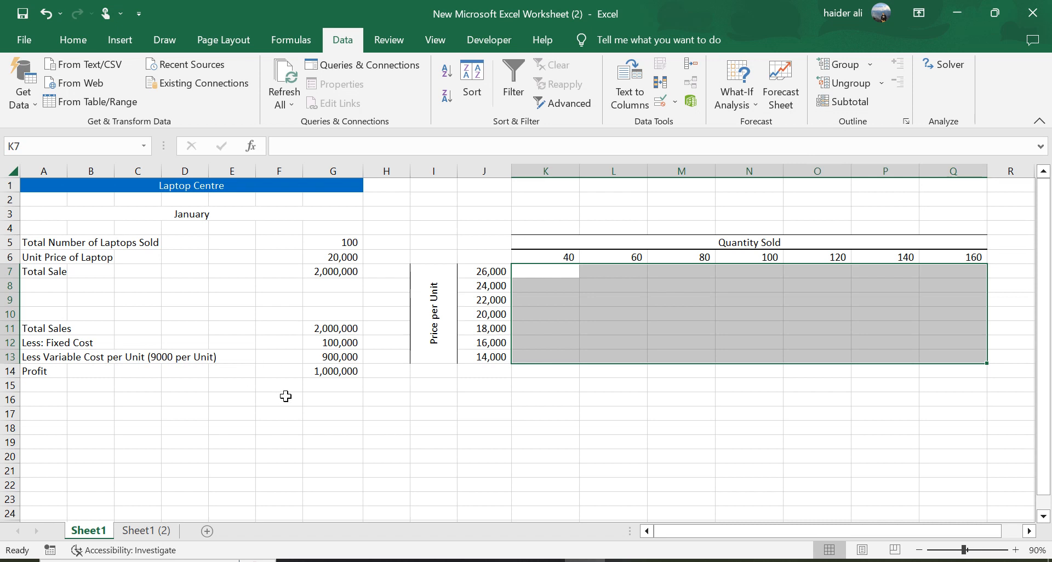
Link J6, the corner cell of the price and quantity grid, to the profit with the formula =G14.
left_click(480, 258)
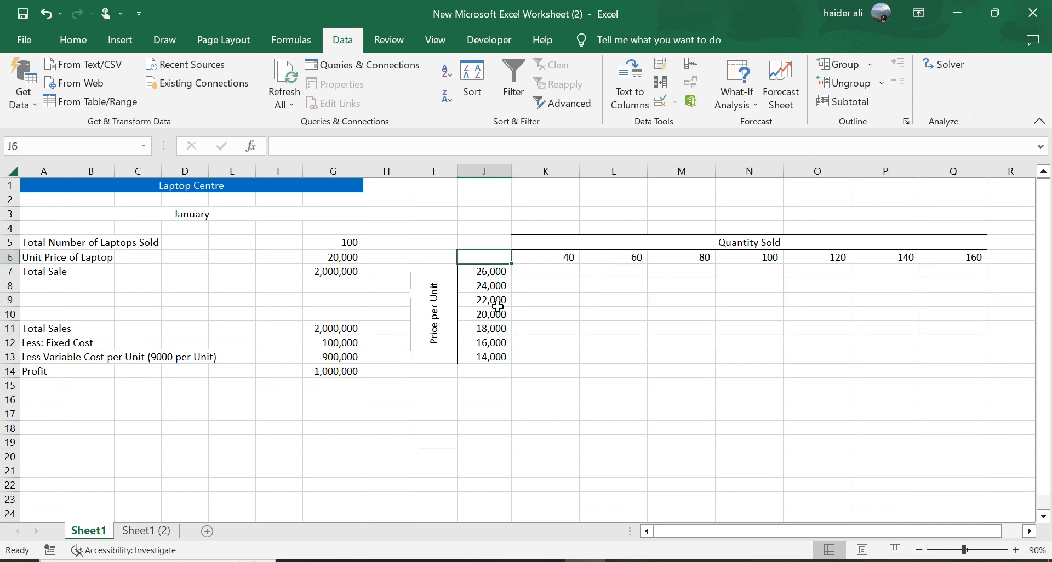
type("=")
key("Left")
key("Left")
key("Left")
key("Down")
key("Down")
key("Down")
key("Down")
key("Down")
key("Down")
key("Down")
key("Down")
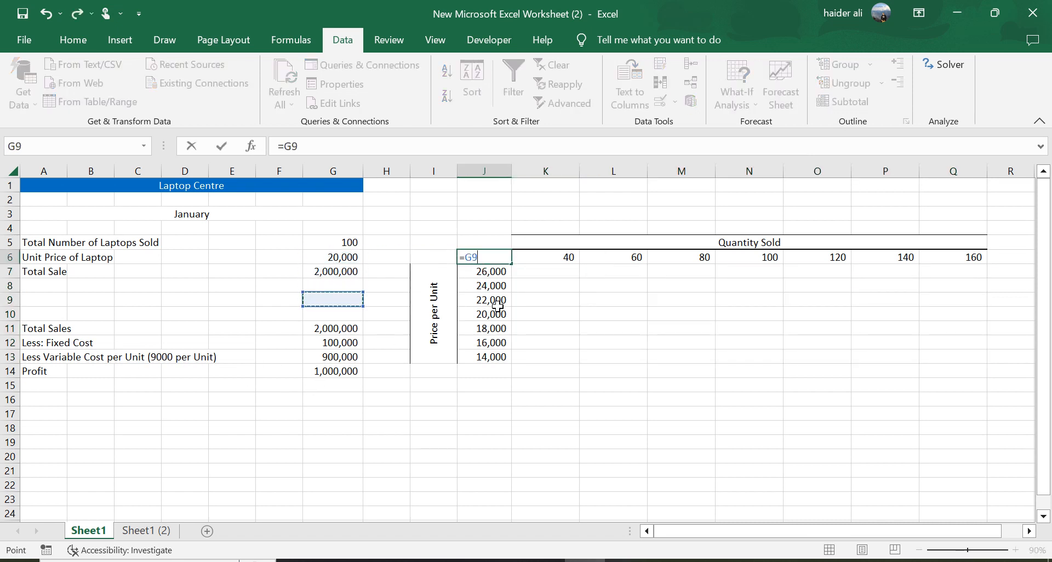
key("ctrl+Return")
key("Return")
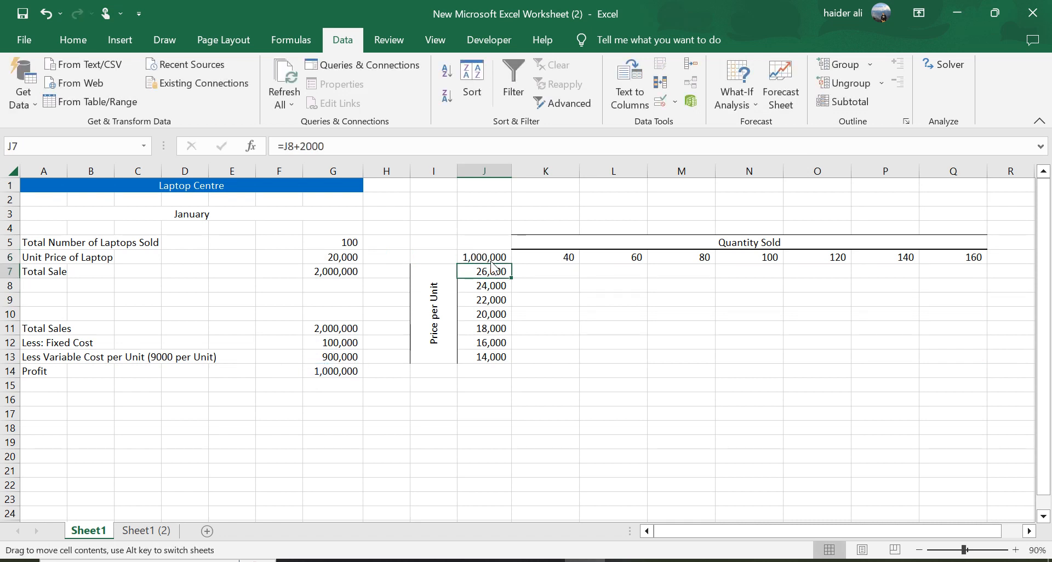
Create a two-variable data table over J6:Q13 with row input cell $G$5 and column input cell $G$6.
left_click_drag(488, 257, 963, 358)
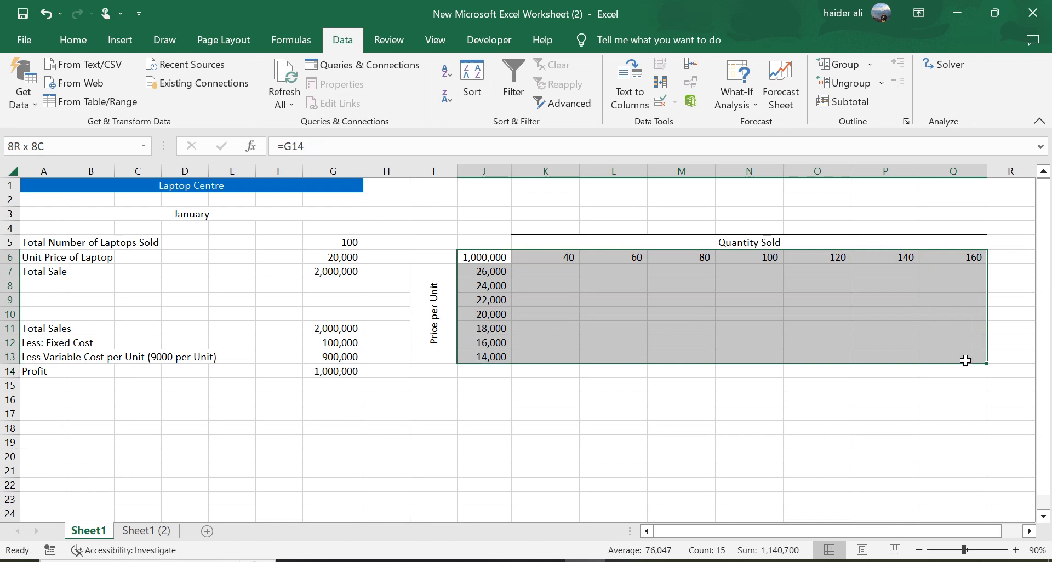
left_click(752, 97)
left_click(771, 165)
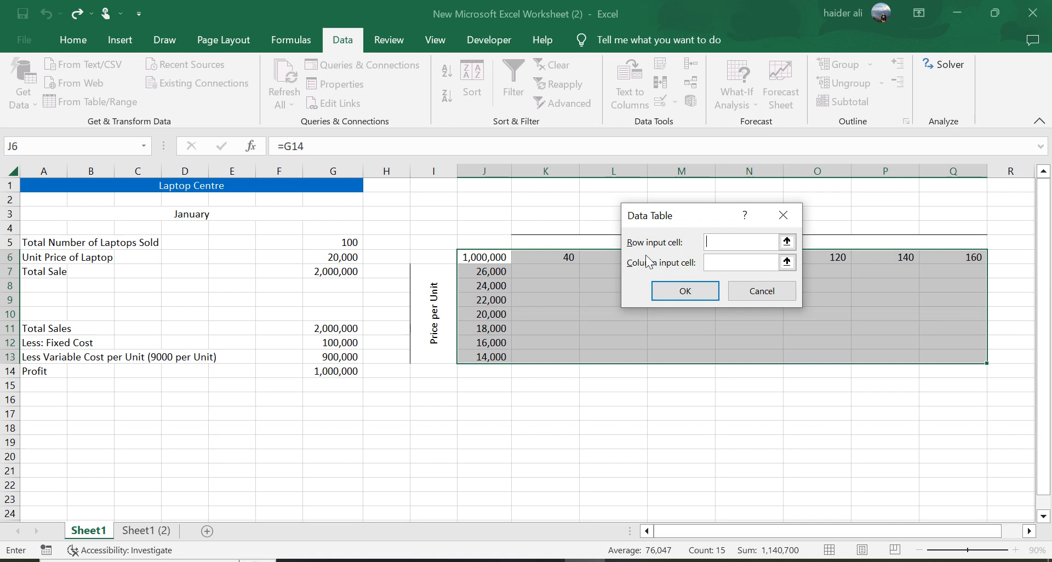
left_click_drag(702, 218, 639, 320)
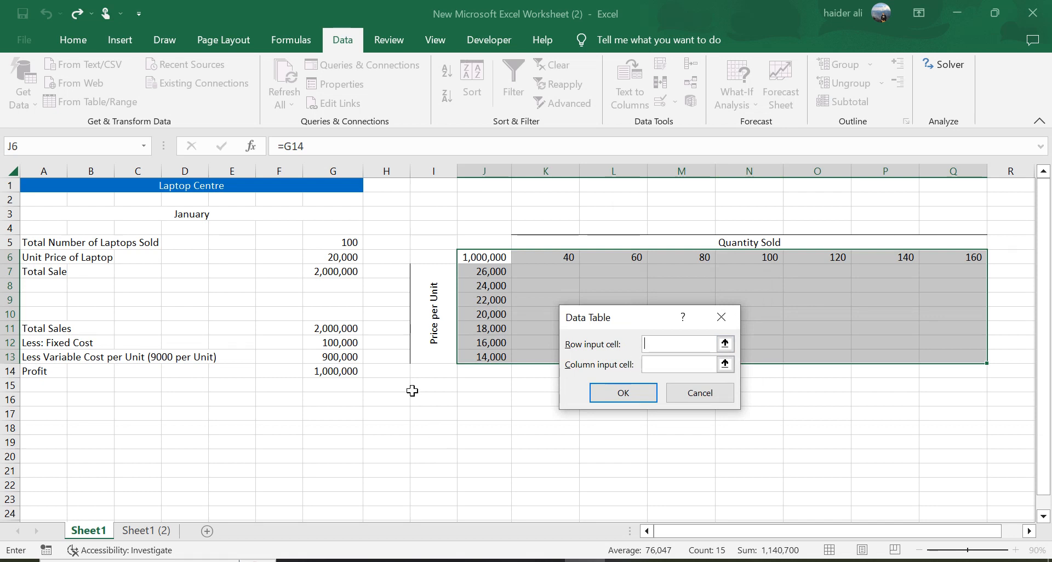
left_click(345, 242)
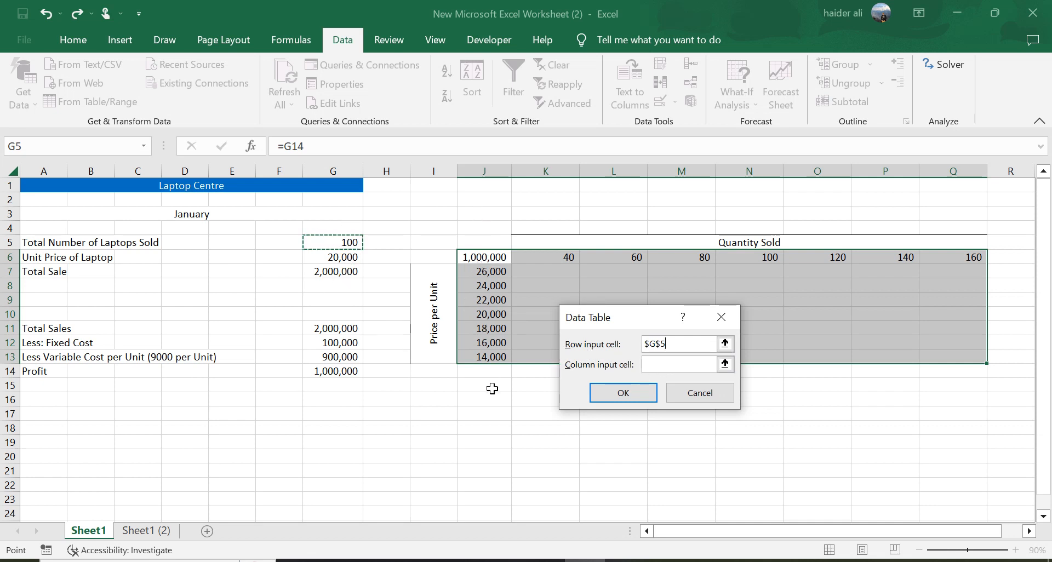
left_click(685, 364)
left_click(354, 258)
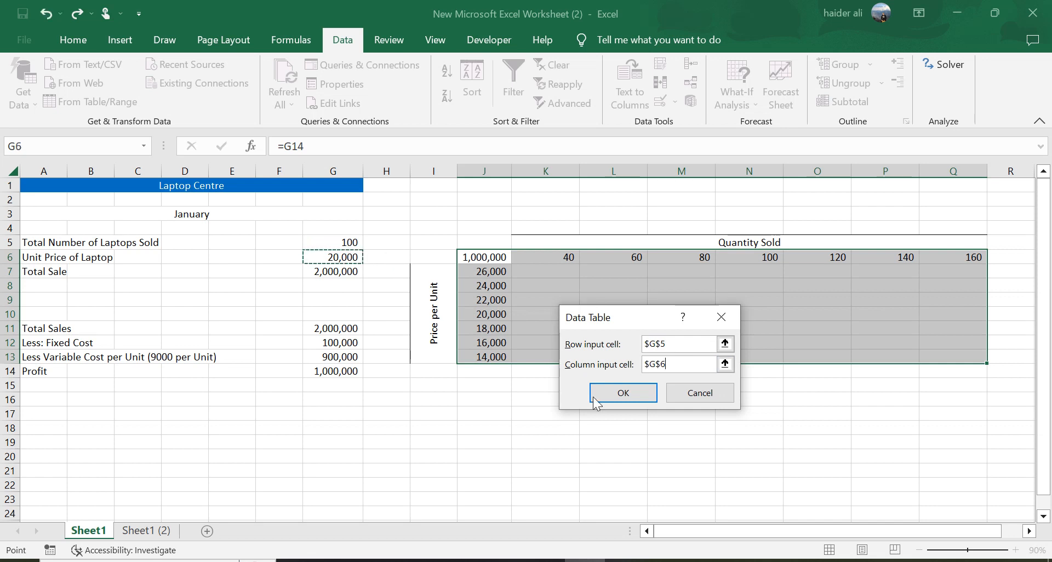
left_click(628, 395)
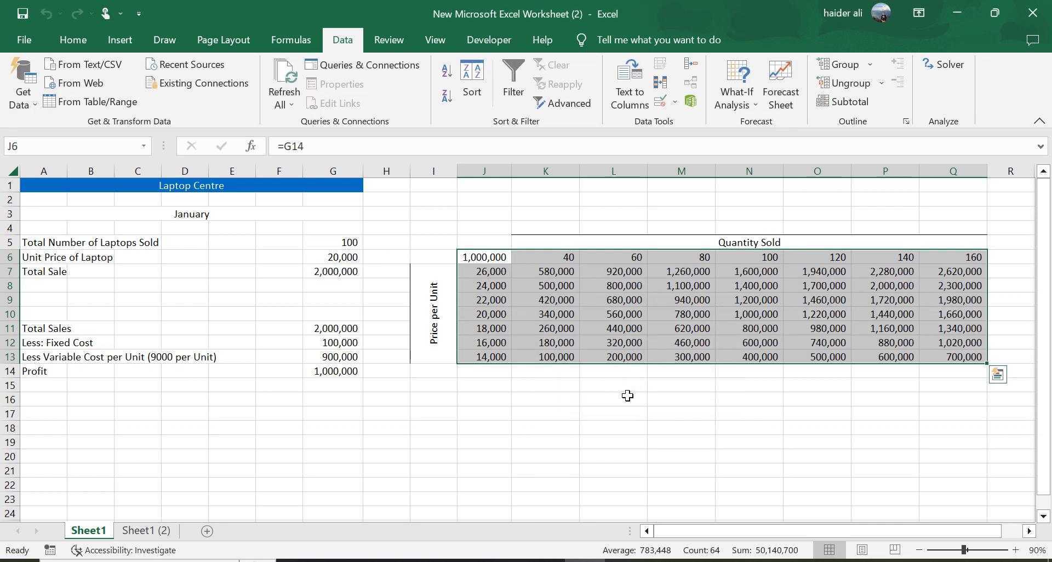
Examine the data table's profit for 100 laptops at 20,000 against the model, and the profit for 40 laptops at 26,000.
left_click(759, 312)
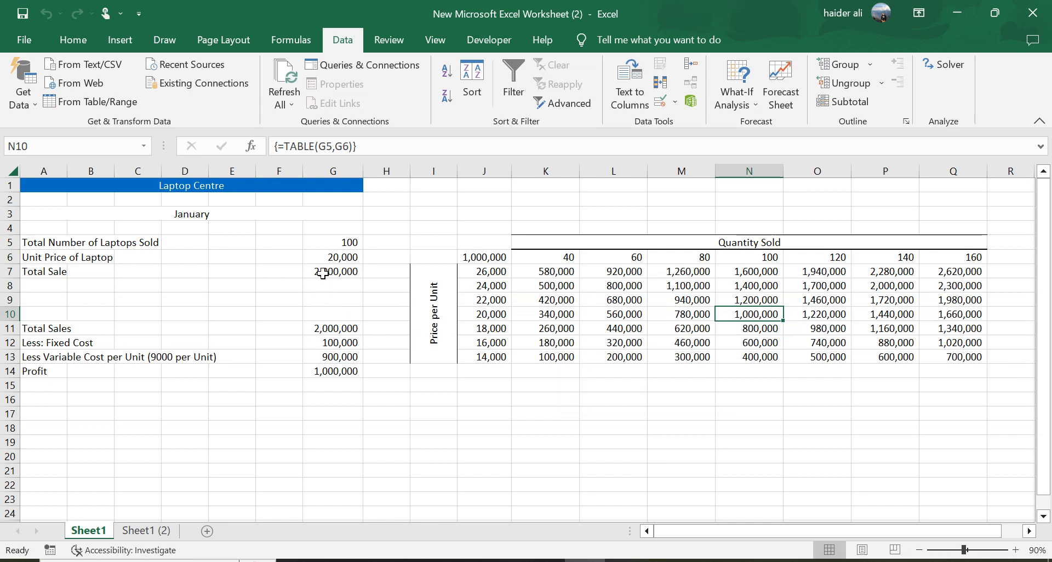
left_click(347, 242)
left_click(749, 171)
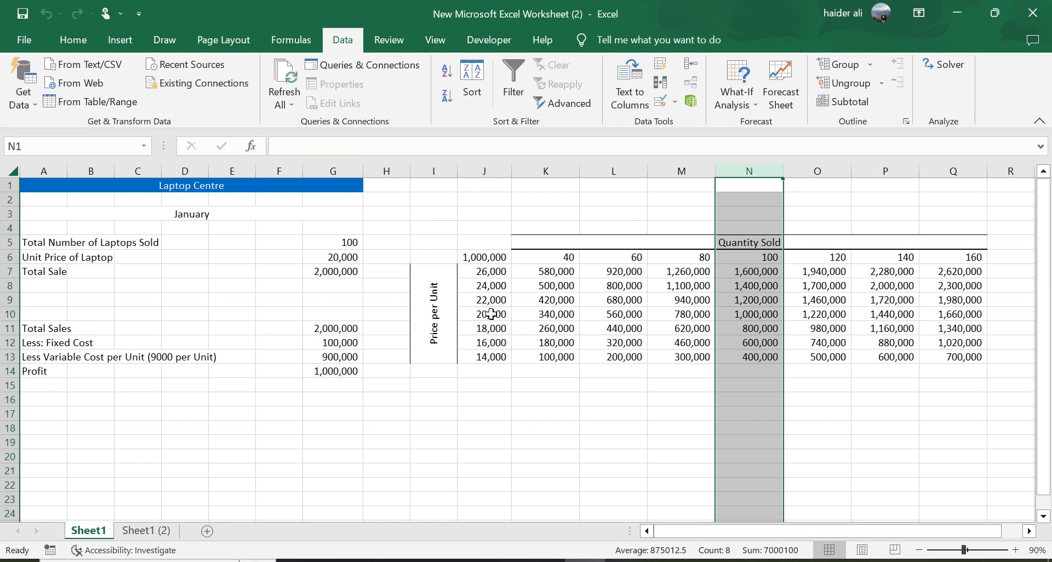
left_click(10, 314, "ctrl")
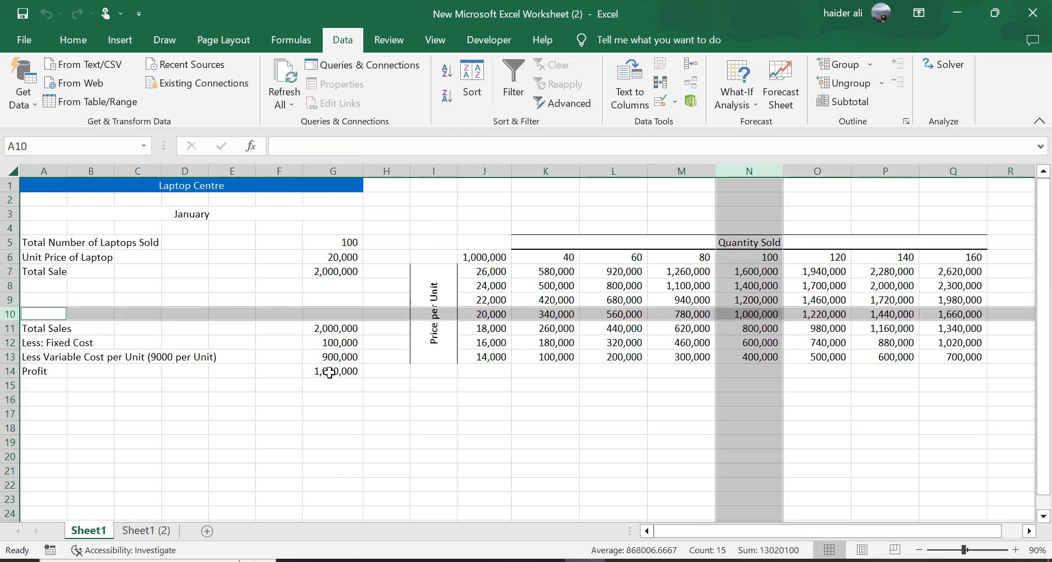
left_click(753, 316)
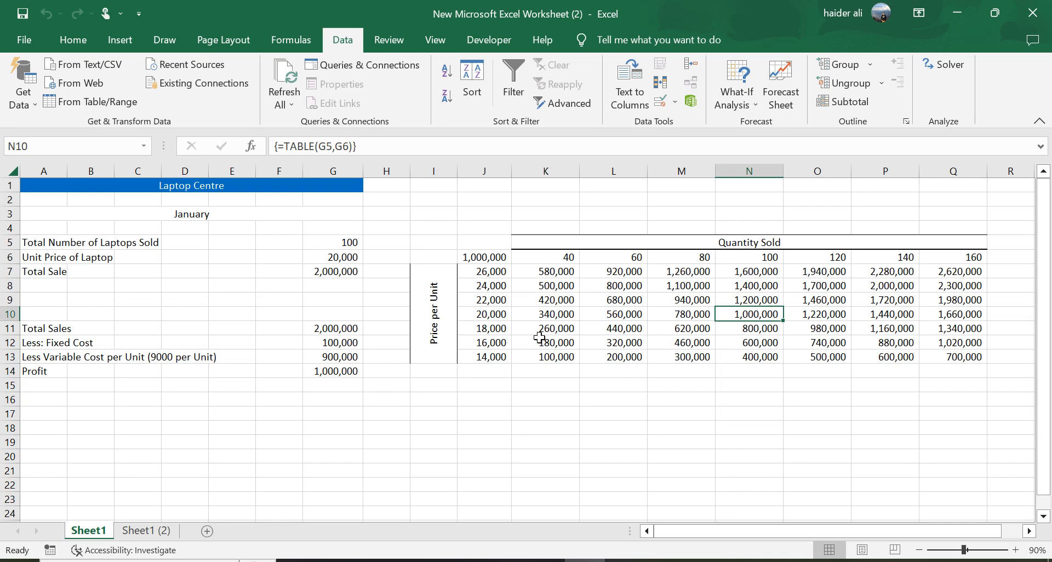
left_click(495, 274)
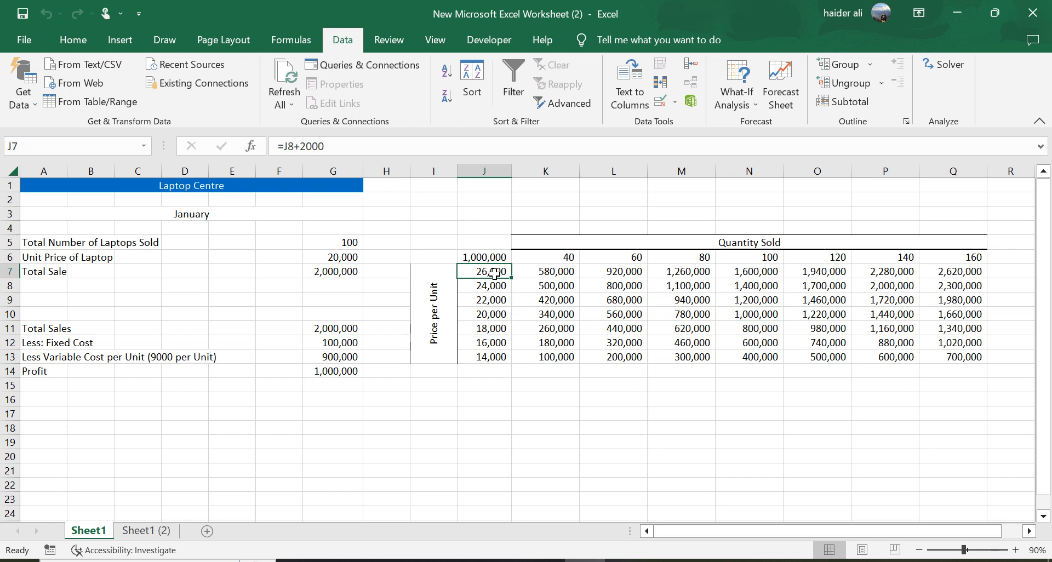
left_click(558, 261)
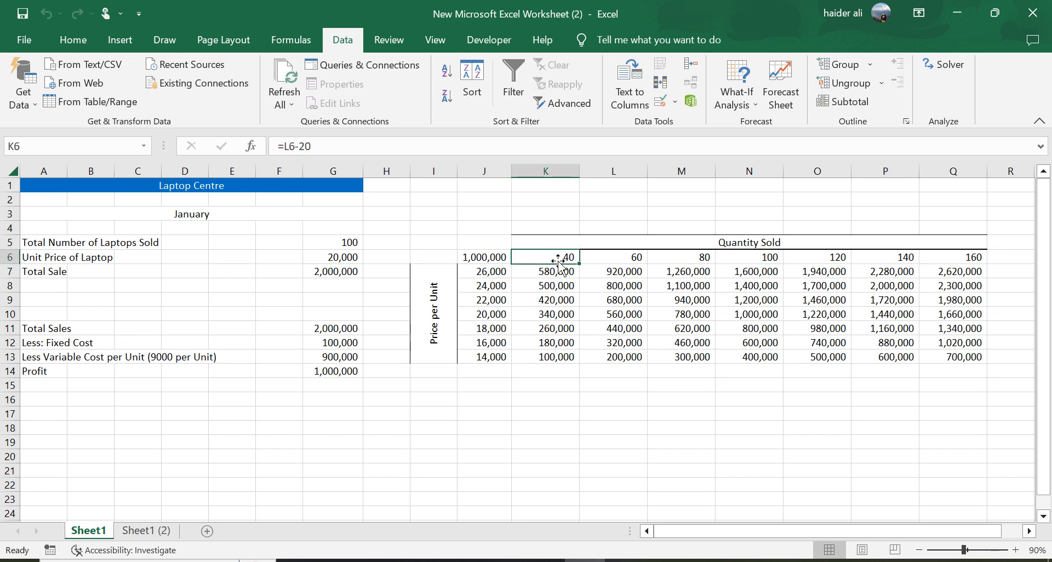
left_click(553, 277)
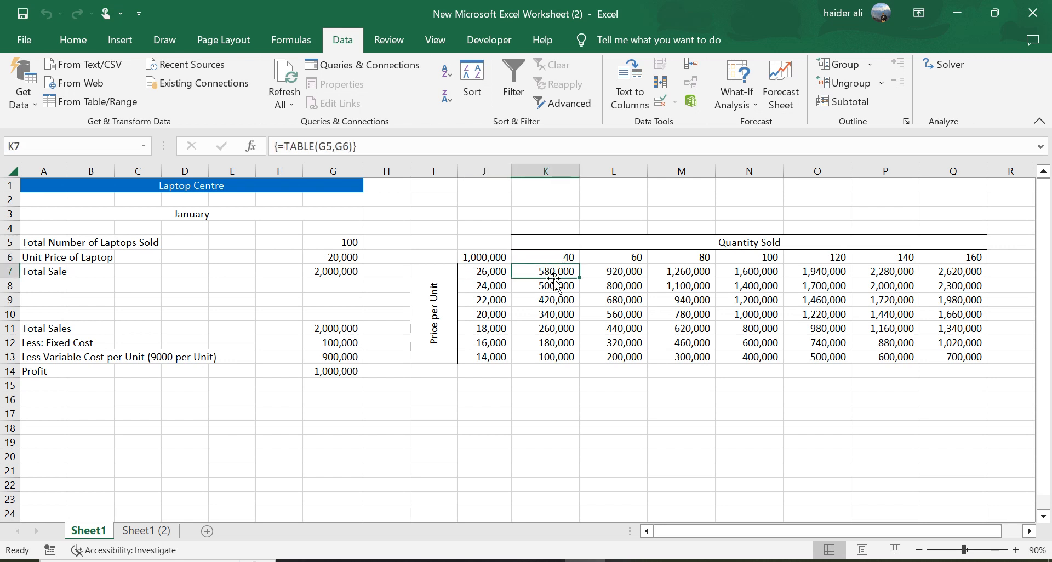